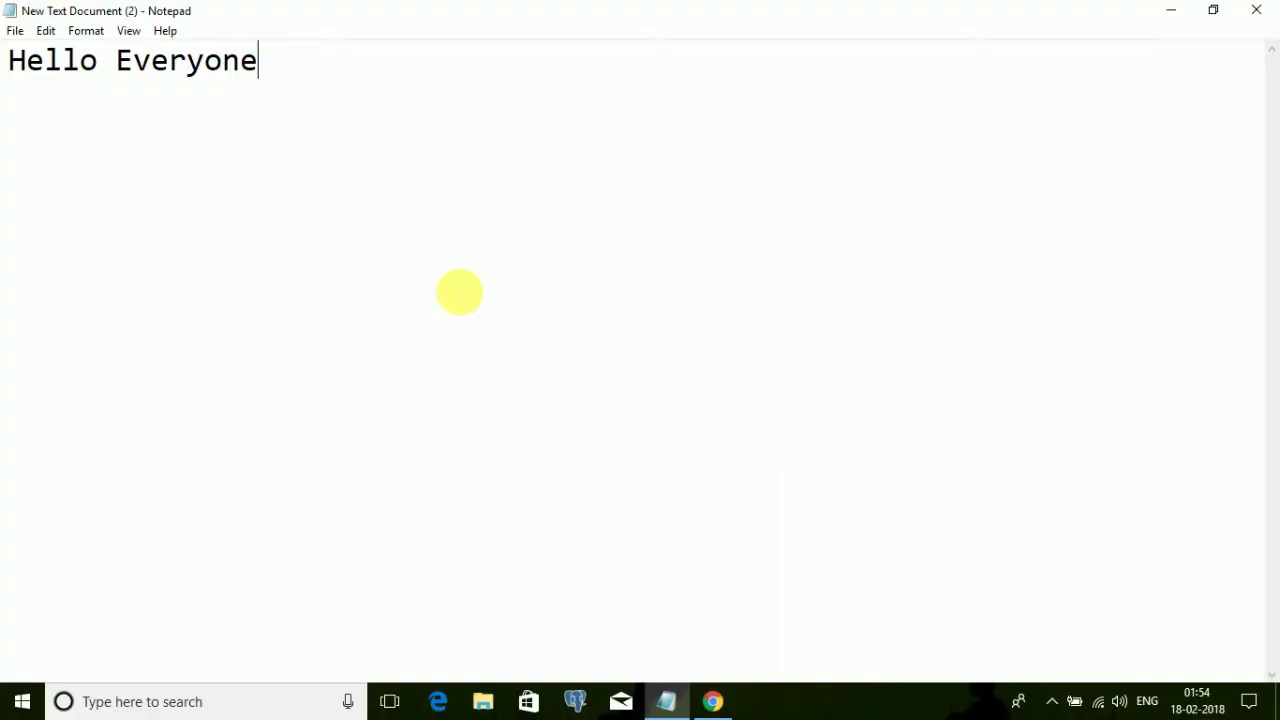
Write the intro lines saying the video shows how to open multiple URLs at a time in Chrome.
text(,)
key(Return)
key(Return)
text(I)
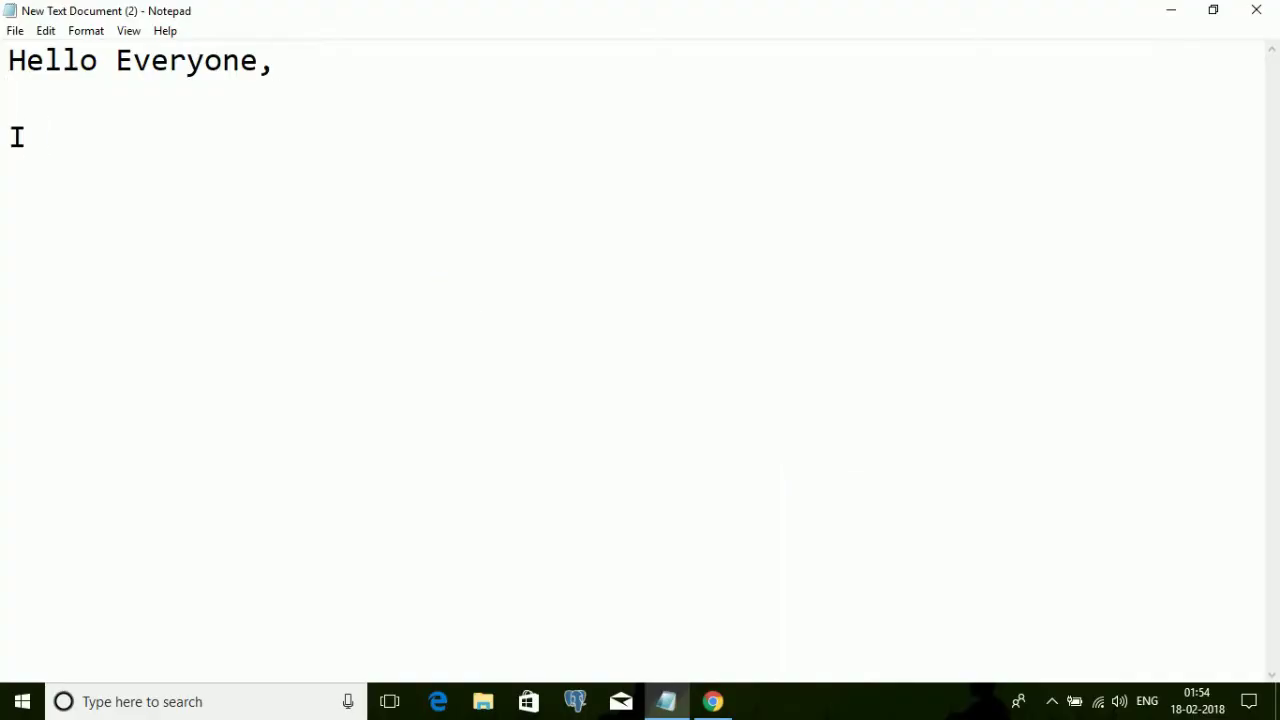
text(N this vedio i am going to )
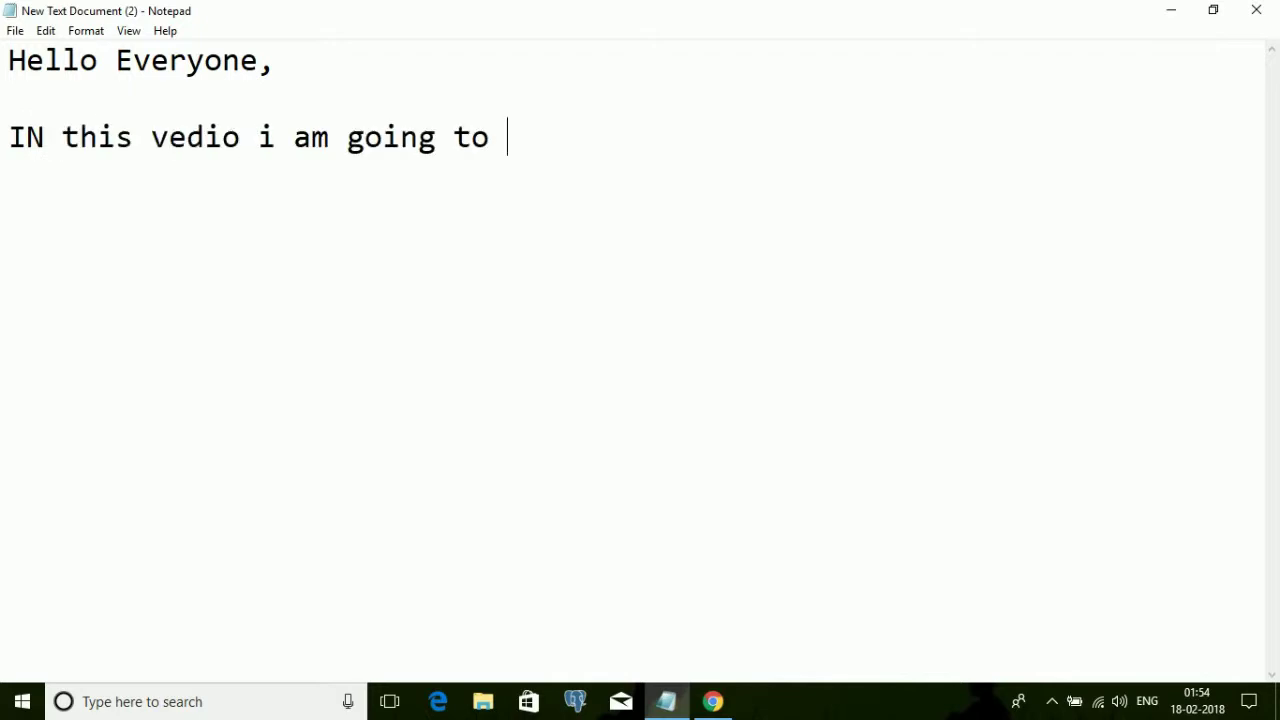
text(show you how to open m)
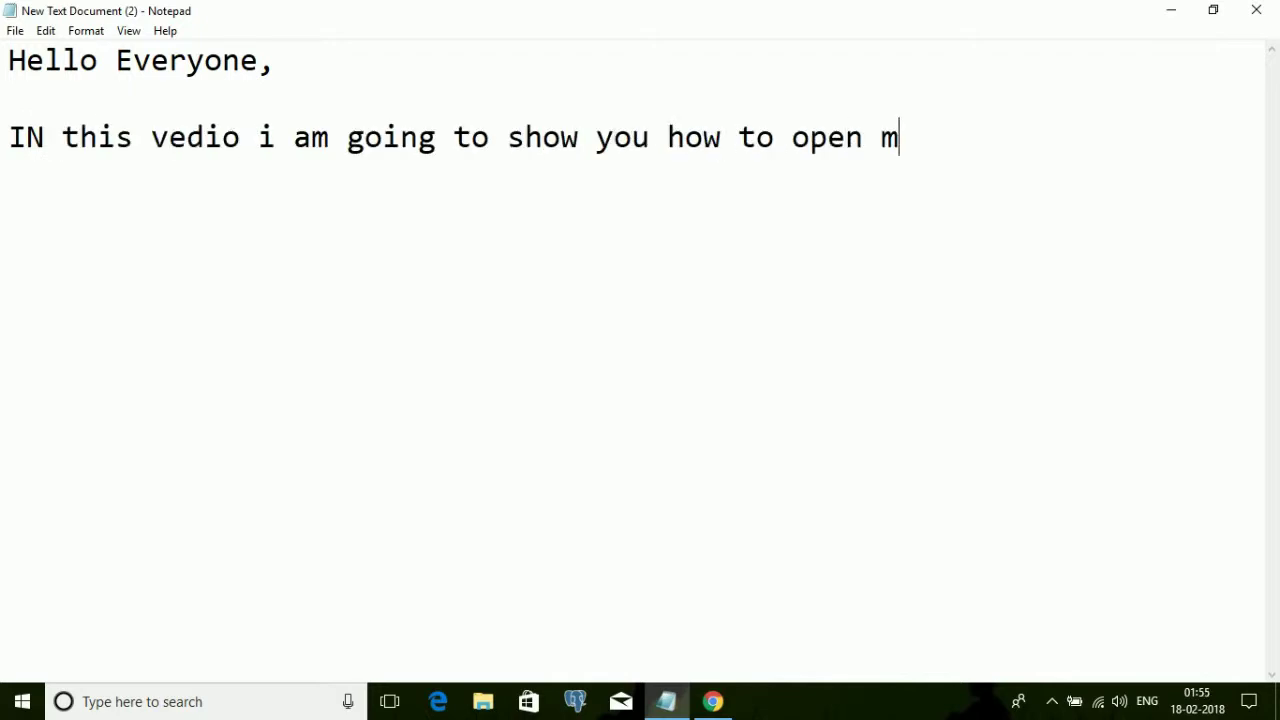
text(ultiple urls)
key(Return)
text(at a tim)
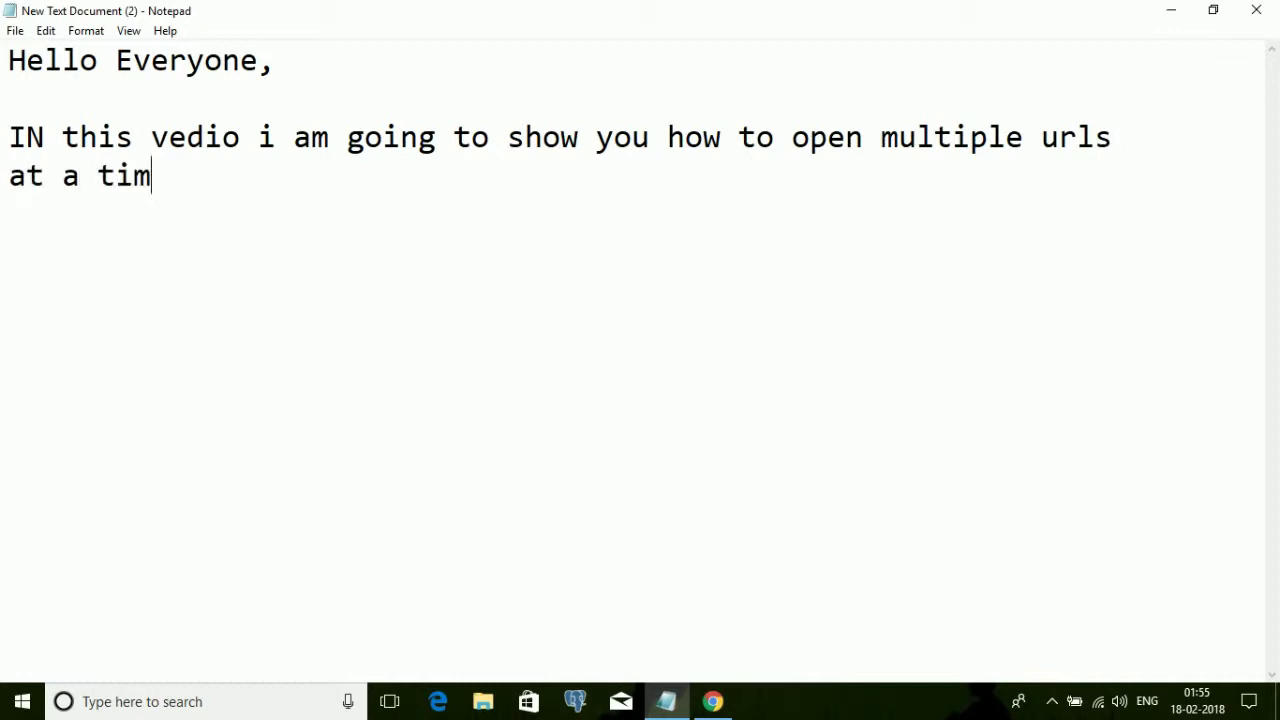
text(e using google chrome )
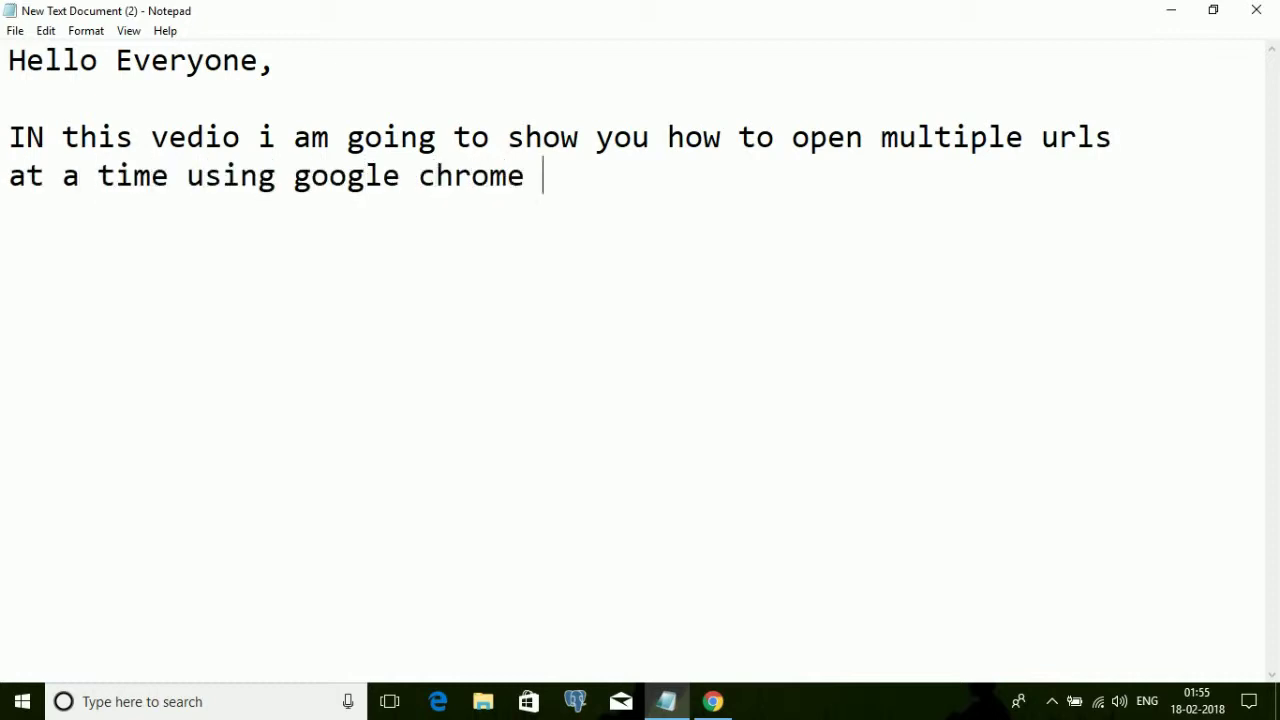
text(browser)
key(Return)
text(to know this )
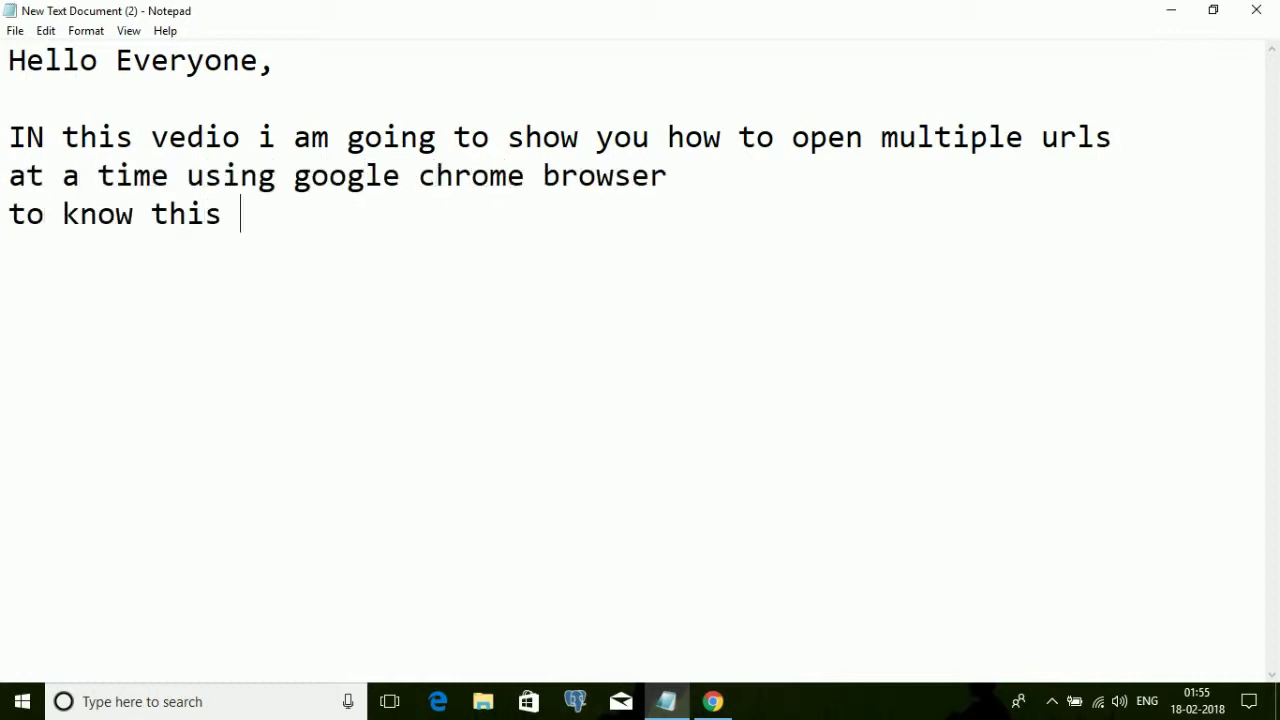
text(watch the v)
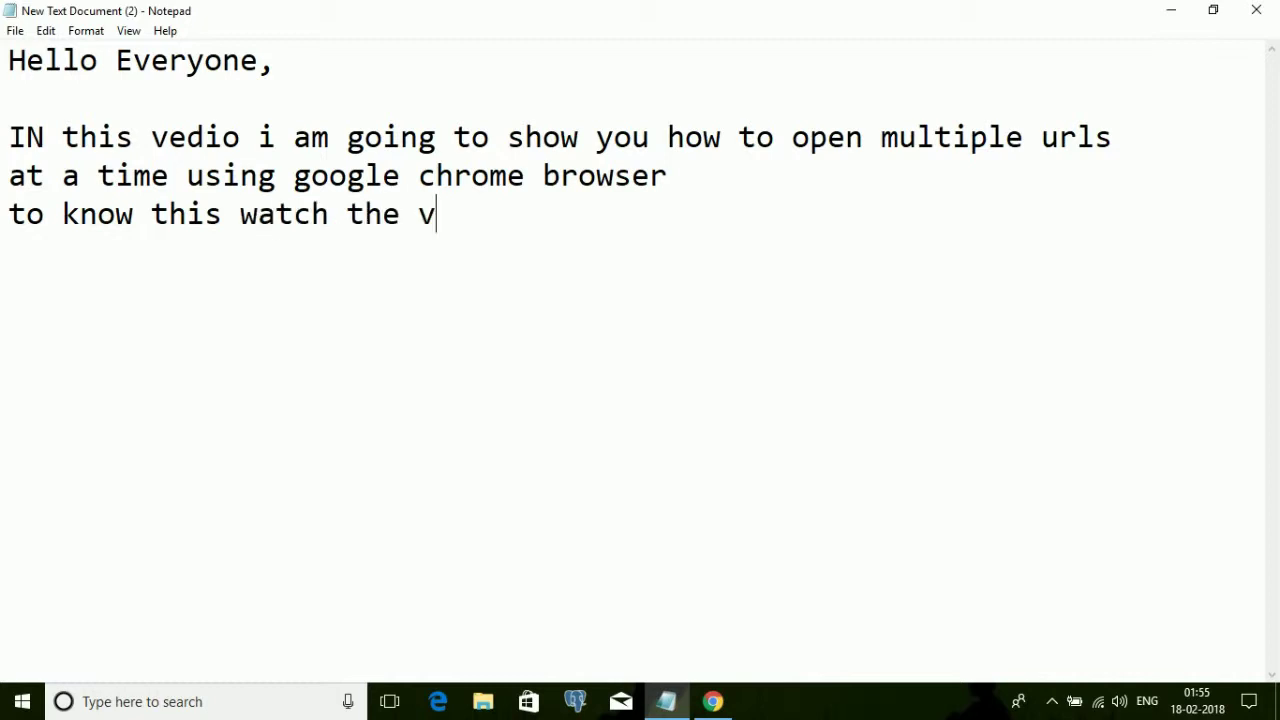
text(edio till the end)
key(Return)
key(Return)
Add the line 'Here i am explaining the details', correcting the typos.
text(Here i am expa)
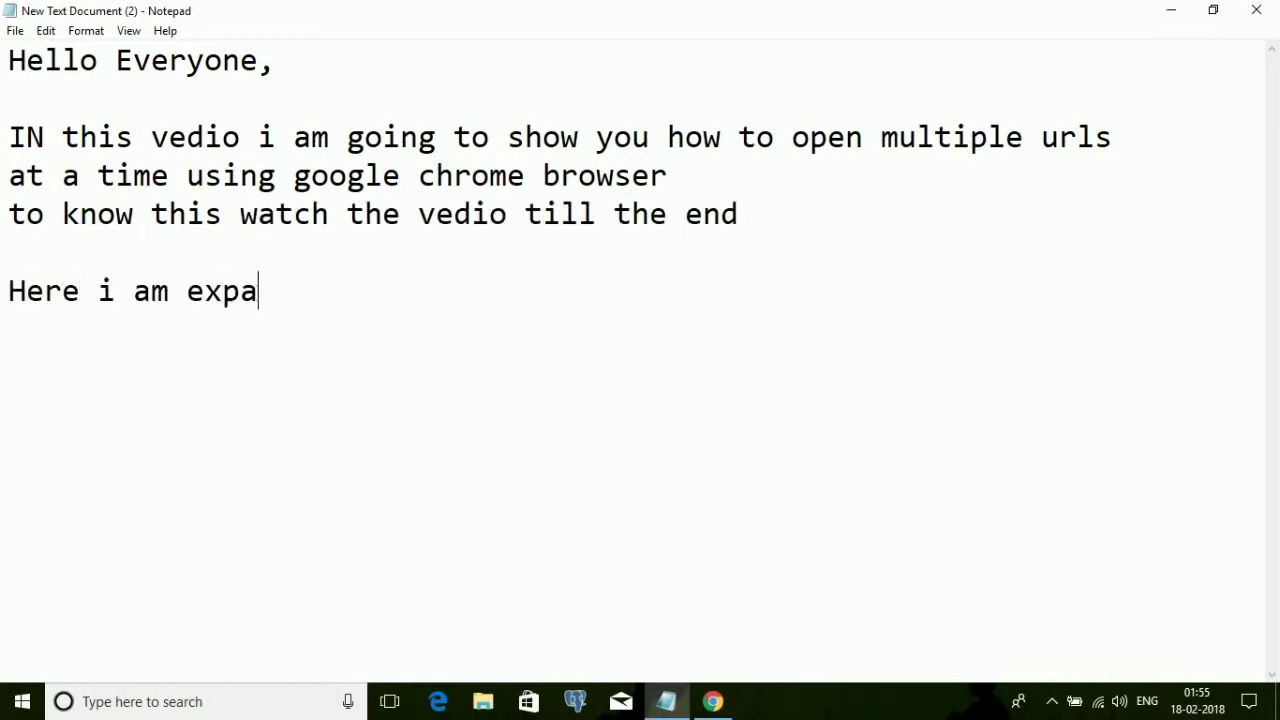
key(BackSpace)
text(laing)
key(BackSpace)
key(BackSpace)
key(BackSpace)
key(BackSpace)
text(aining the deatils)
key(Return)
key(BackSpace)
key(BackSpace)
key(BackSpace)
key(BackSpace)
key(BackSpace)
text(ails)
key(Return)
key(Return)
text(open )
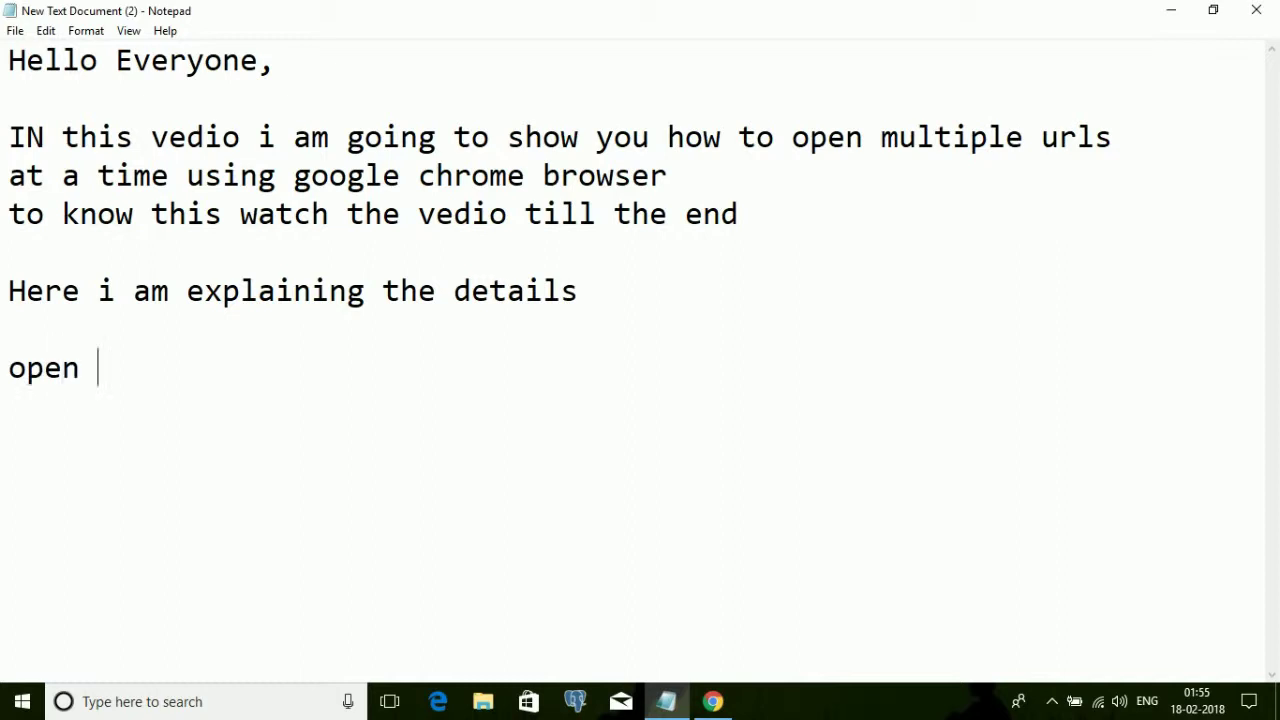
text(google chome browser)
key(Return)
key(Return)
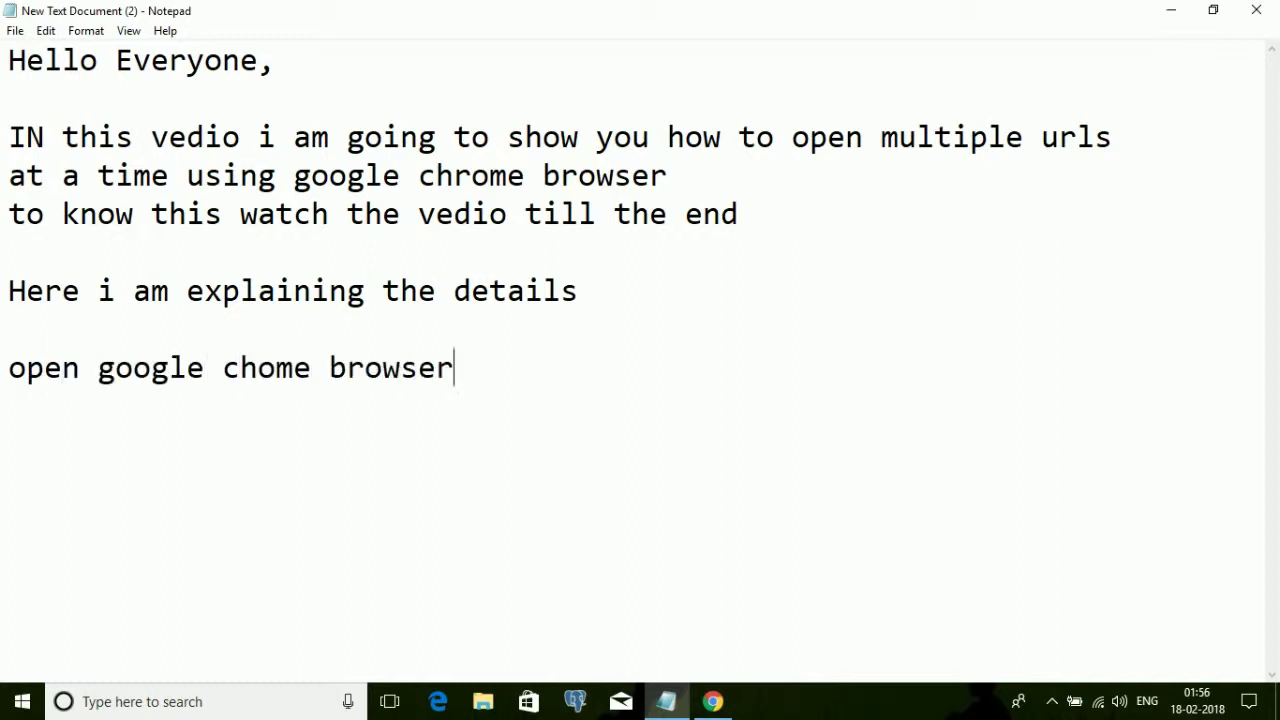
text(type google .com)
click(258, 444)
key(Left)
key(Left)
key(BackSpace)
key(Left)
key(Left)
key(Left)
key(Left)
text(www.)
key(Right)
key(Right)
key(Right)
key(Right)
key(Right)
key(Return)
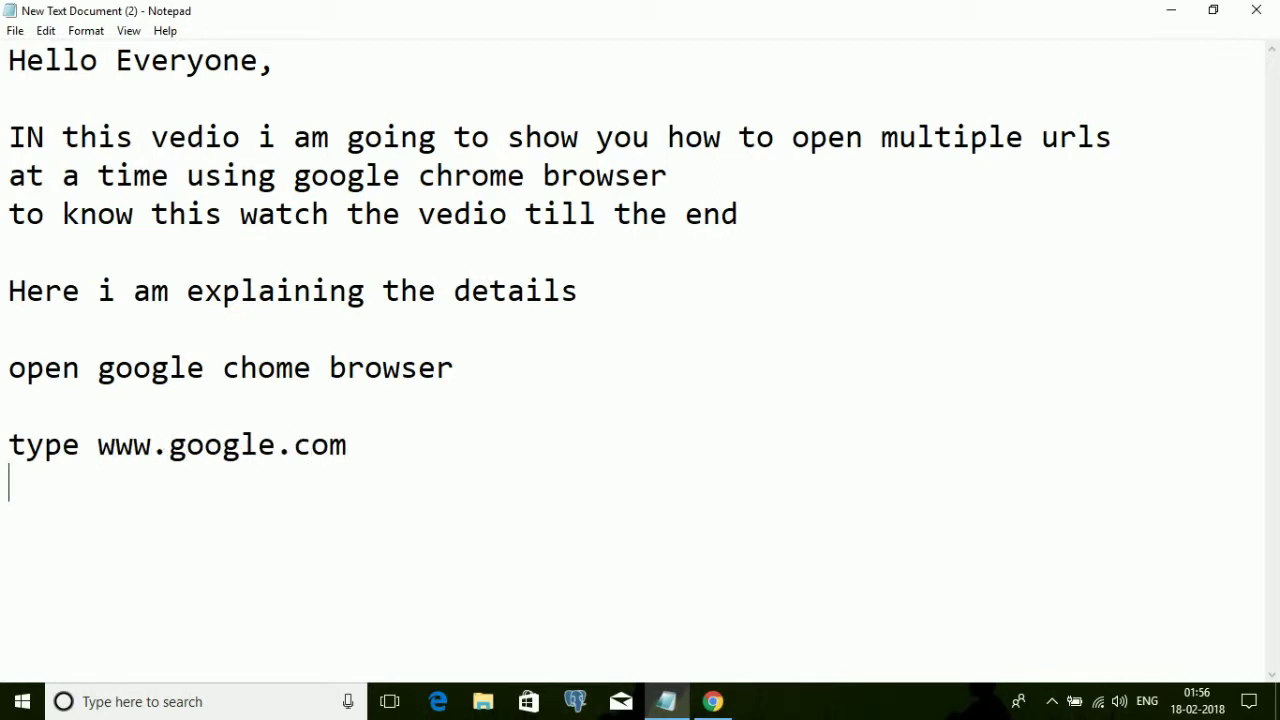
key(Return)
Add steps to search Open Multiple Url for chrome, add the extension, and open URLs in tabs.
text(search Open Mult)
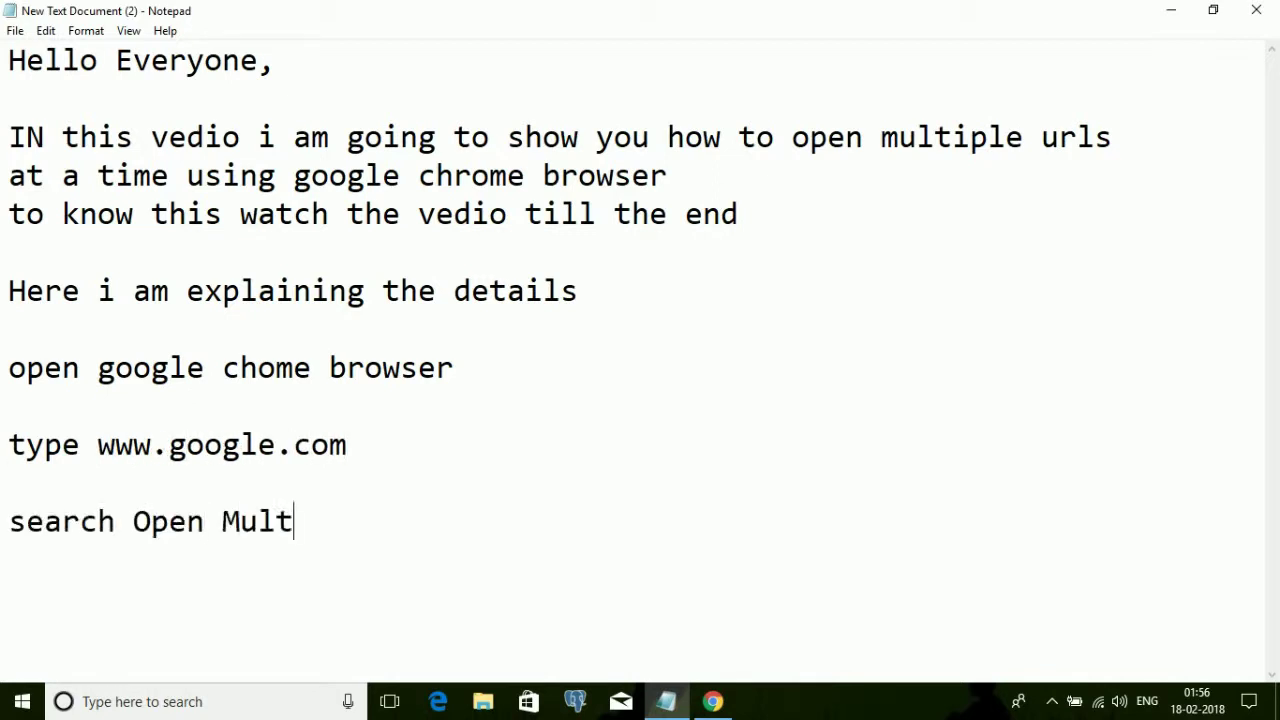
text(iple Url for chrome)
key(Return)
key(Return)
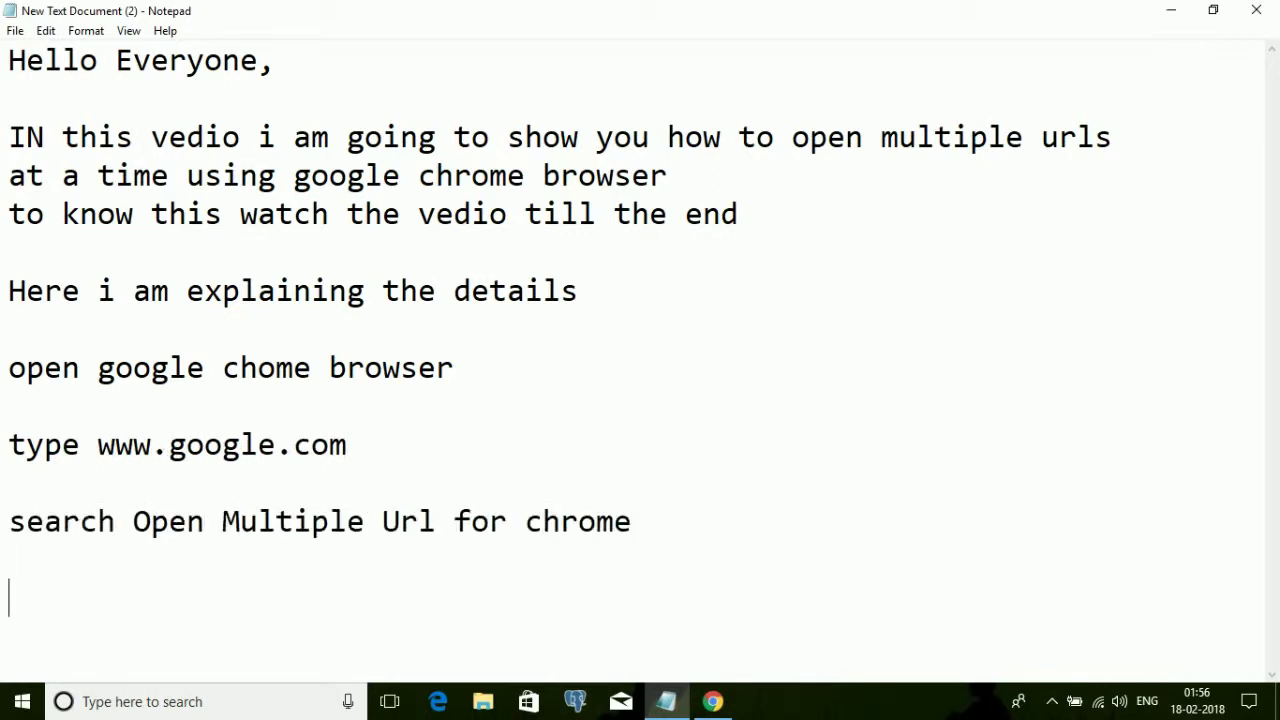
text(and add the extensio)
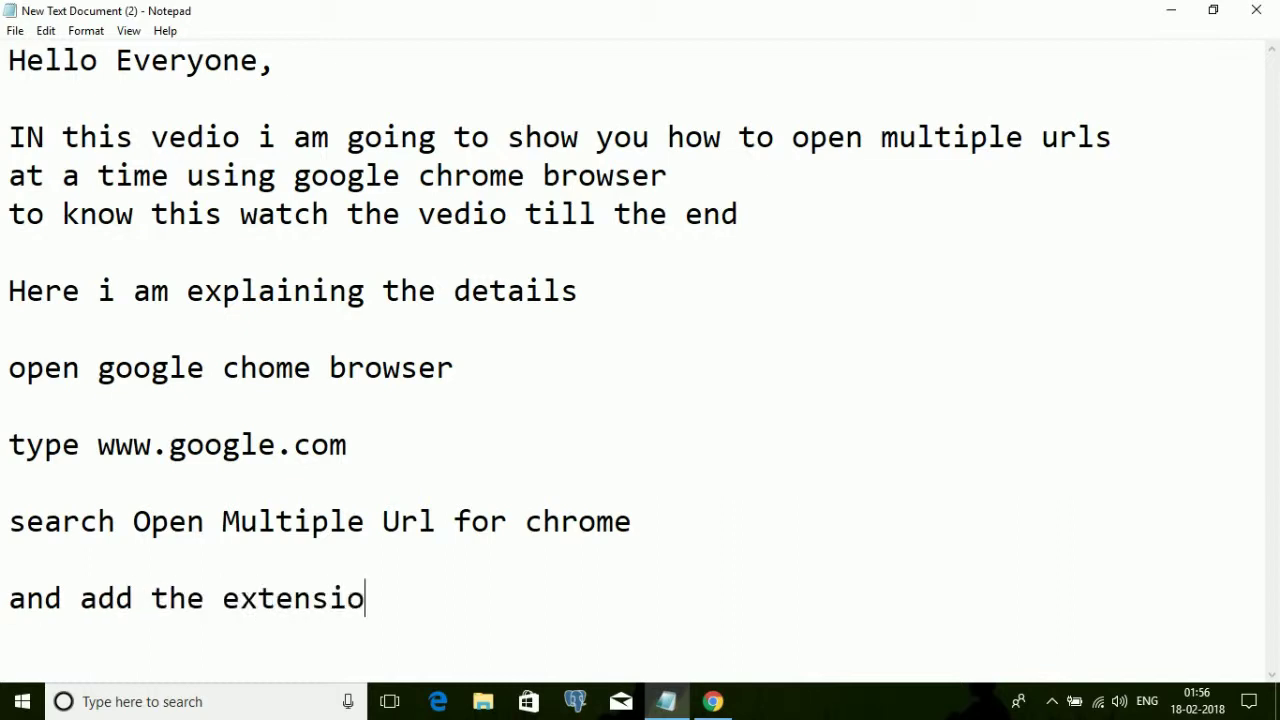
text(n)
key(Return)
key(Return)
text(then open in tab copy the url you )
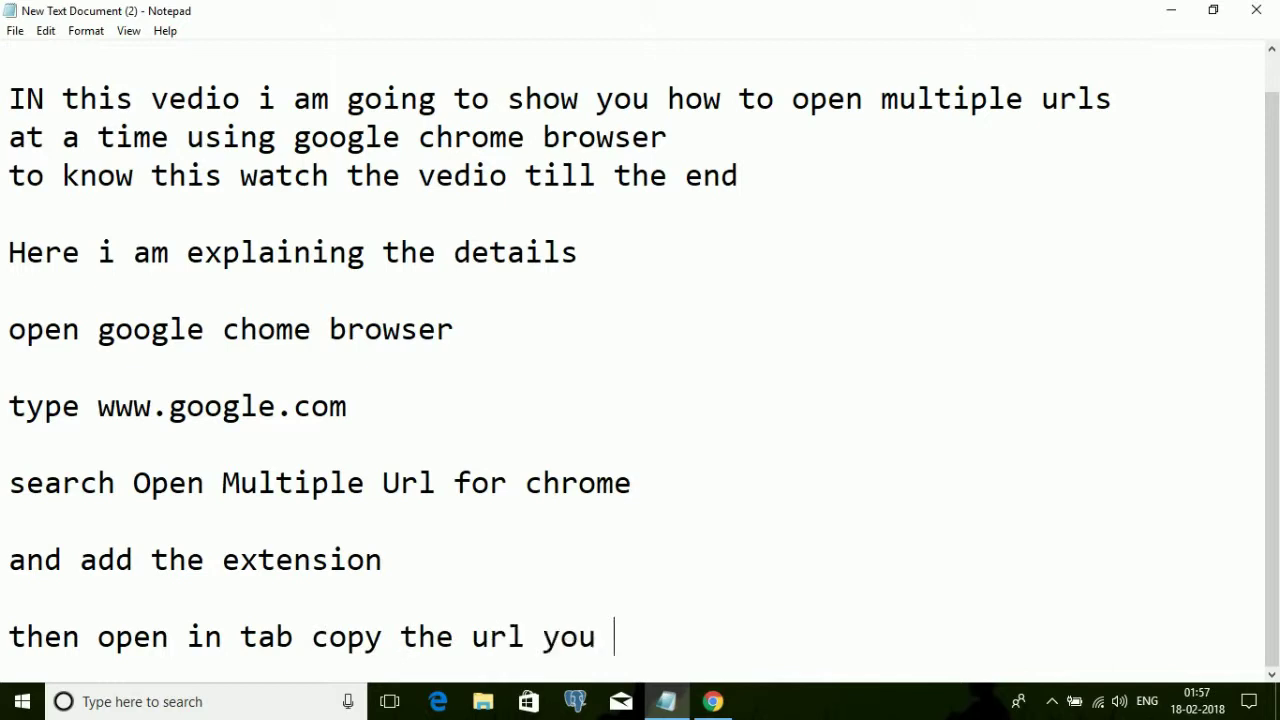
text(want to open and open it it will open multi)
key(BackSpace)
text(tiple urls in differenct)
key(BackSpace)
key(BackSpace)
key(BackSpace)
Finish the note with 'here i am show you the demo' and minimize Notepad.
text(nt tab. here i am show you the demo)
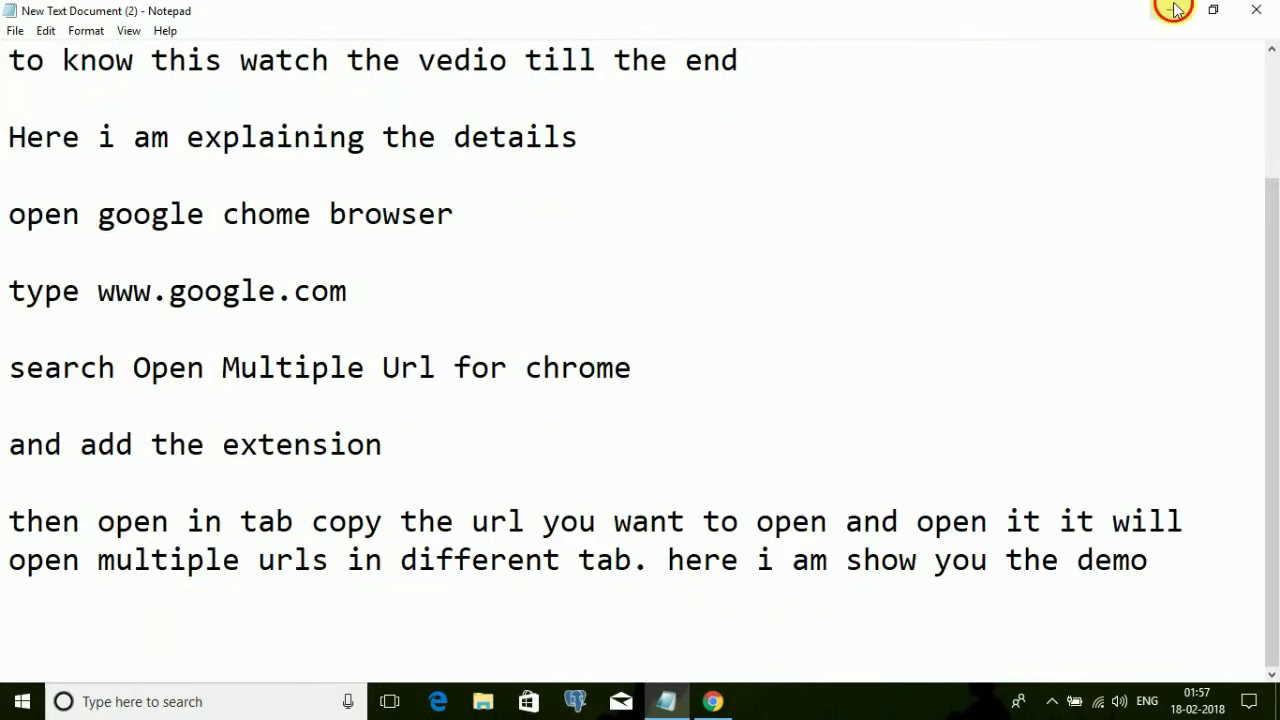
click(1171, 9)
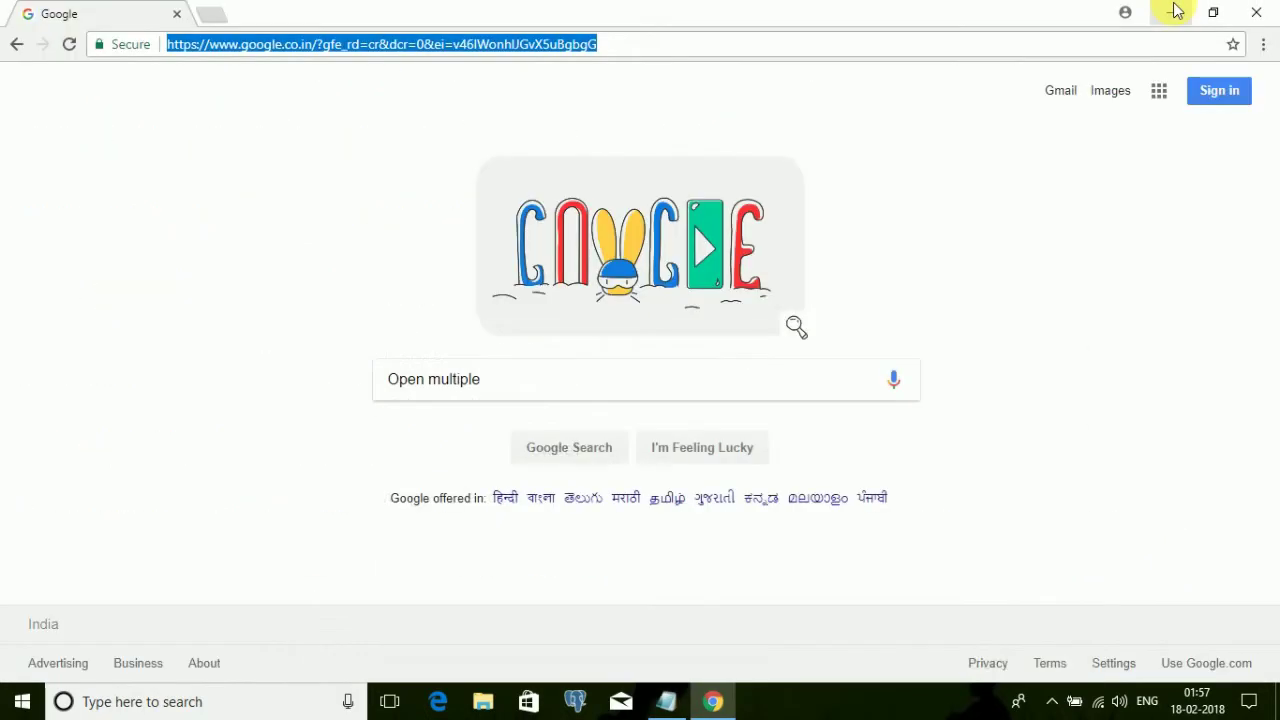
click(246, 44)
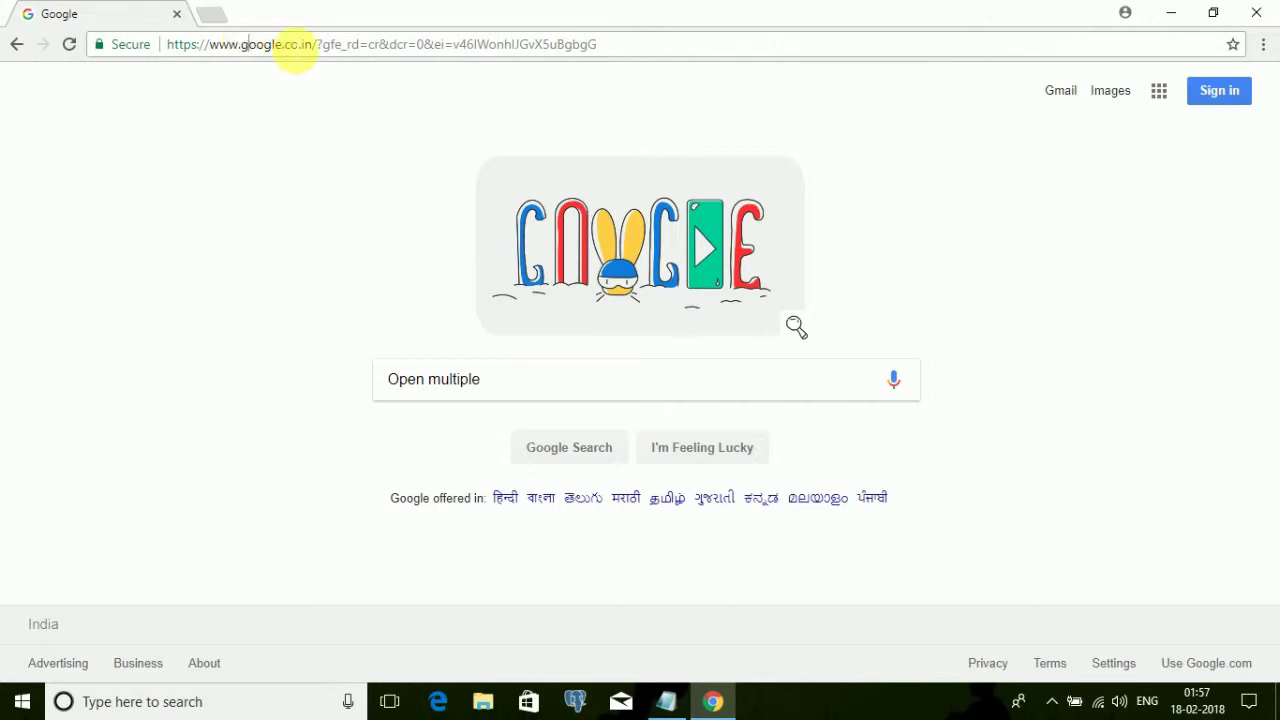
Close Chrome, relaunch it from the desktop, go to the address 'goo', then close the tab.
click(1255, 10)
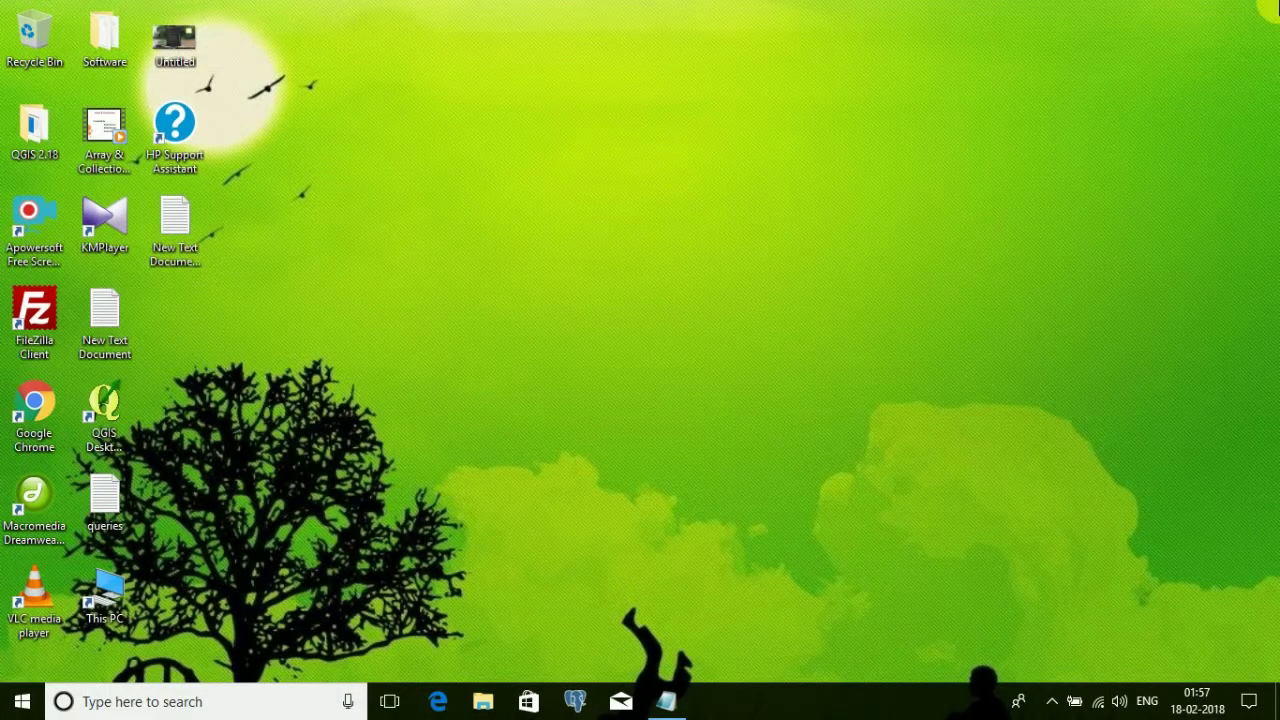
double_click(28, 405)
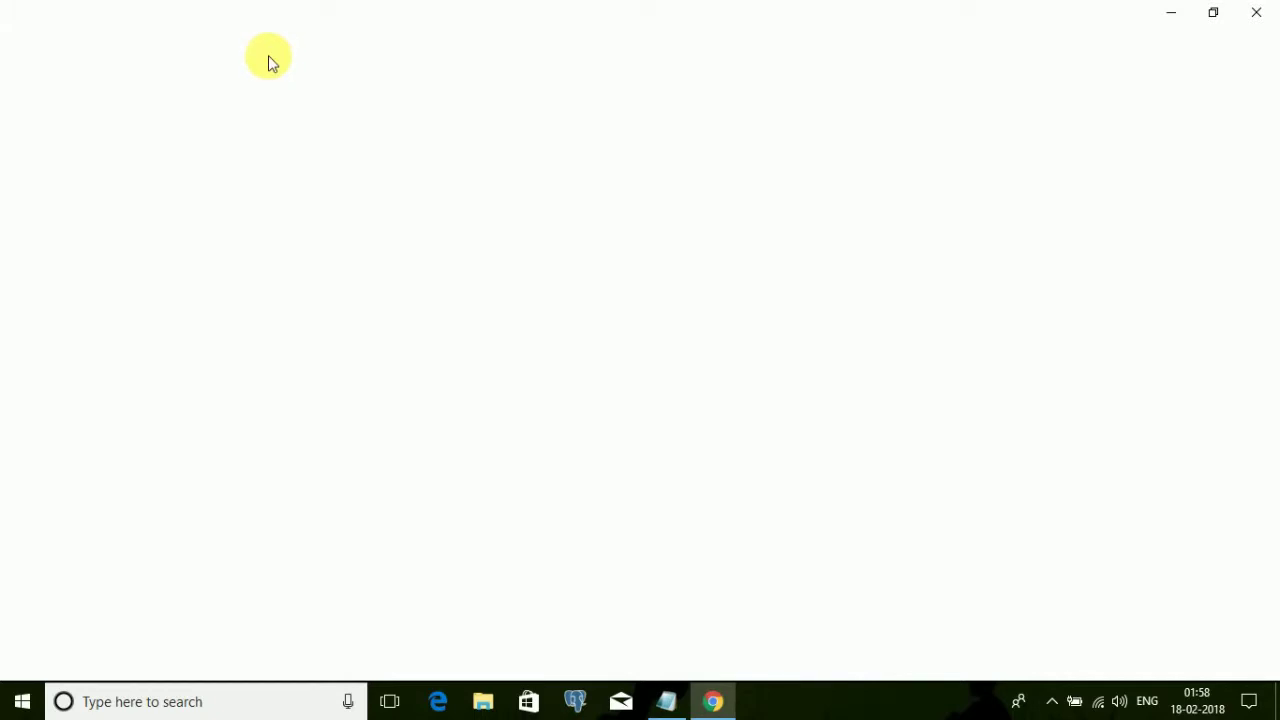
click(266, 48)
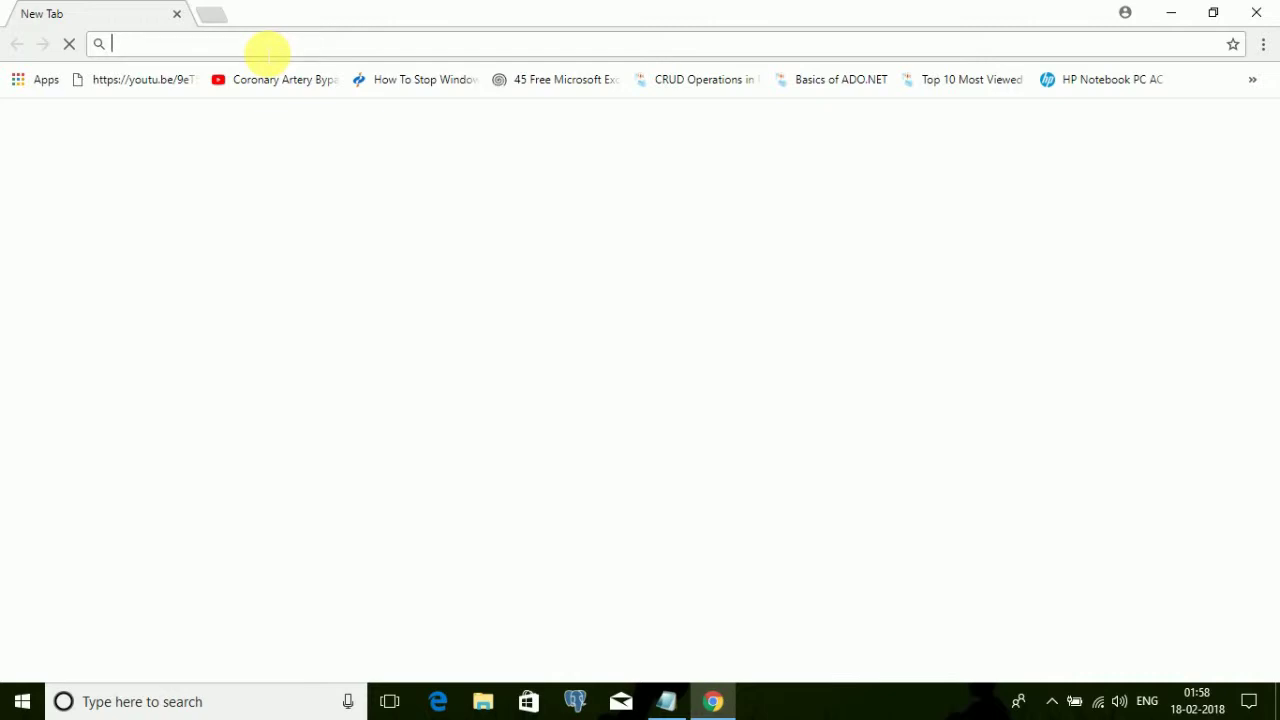
text(goo)
key(ctrl+Return)
click(177, 18)
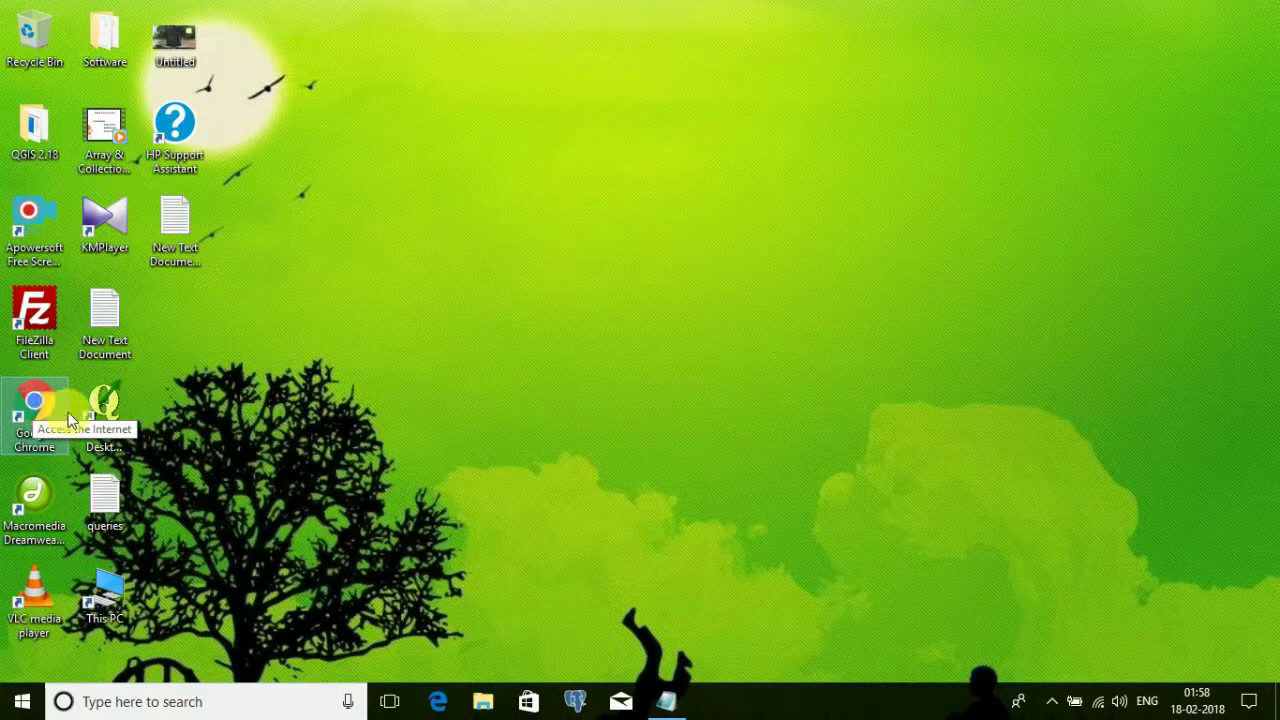
double_click(68, 412)
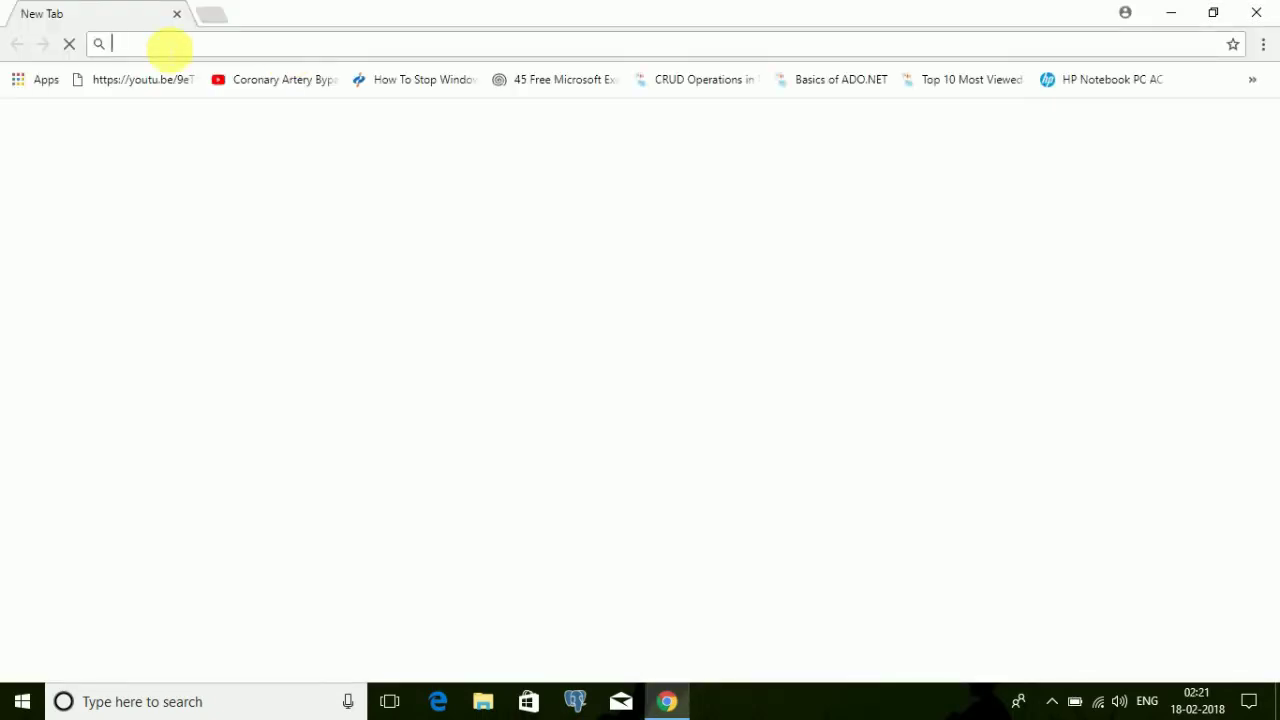
text(www.)
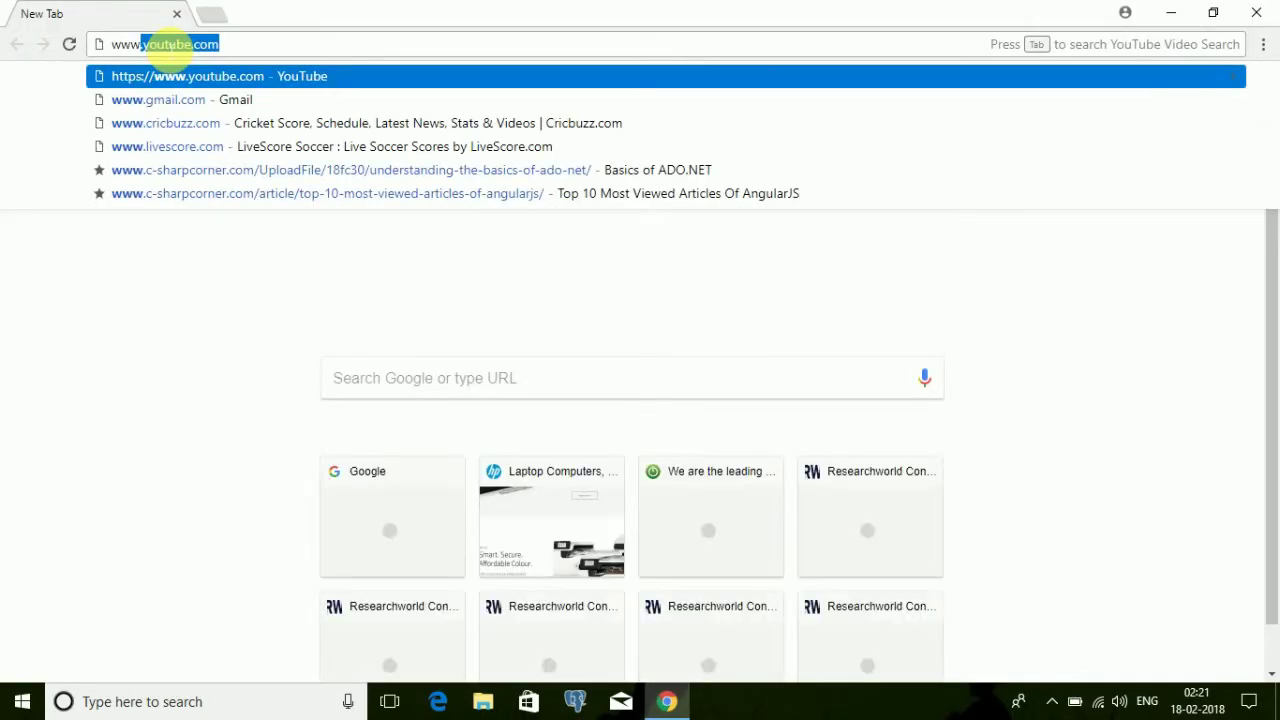
text(g)
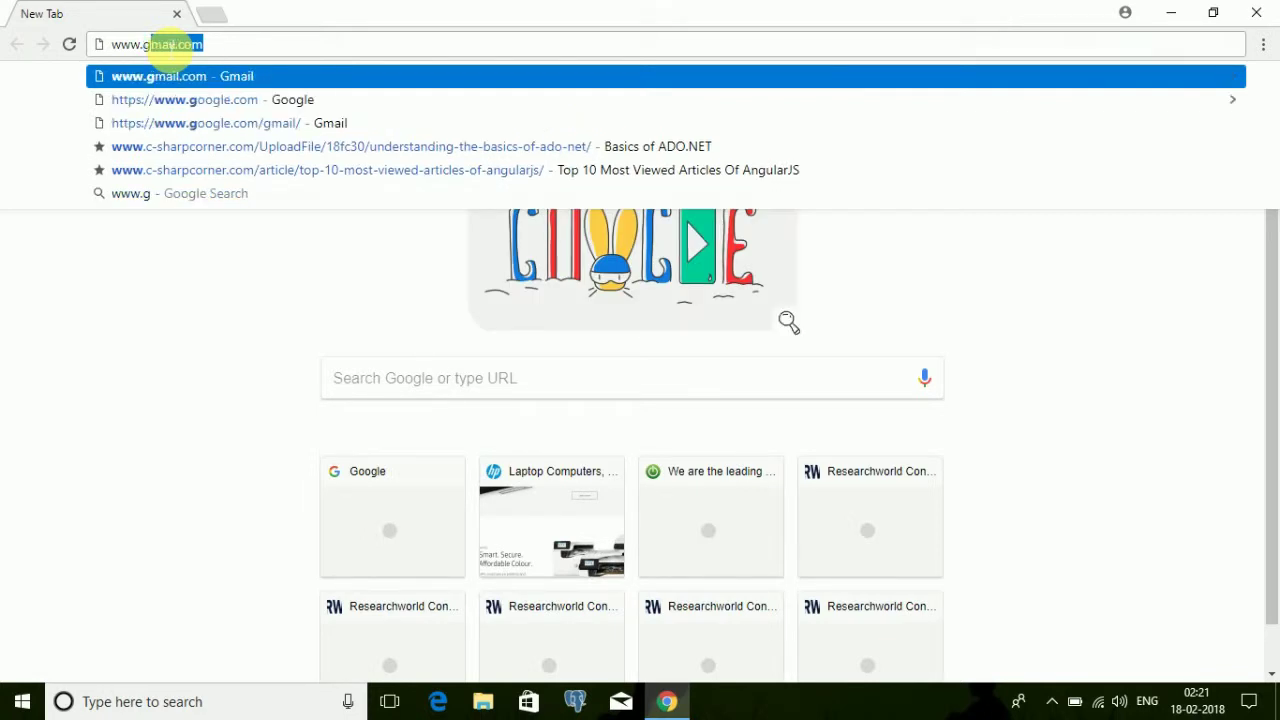
text(oo)
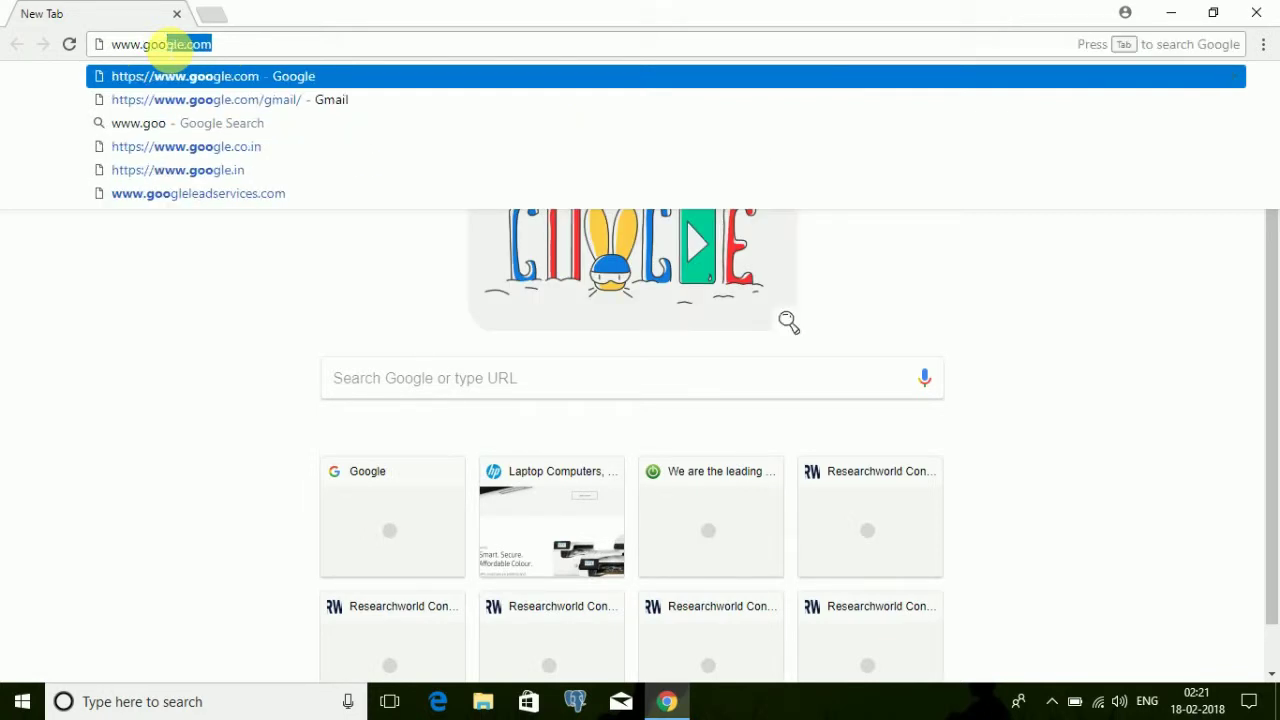
key(Return)
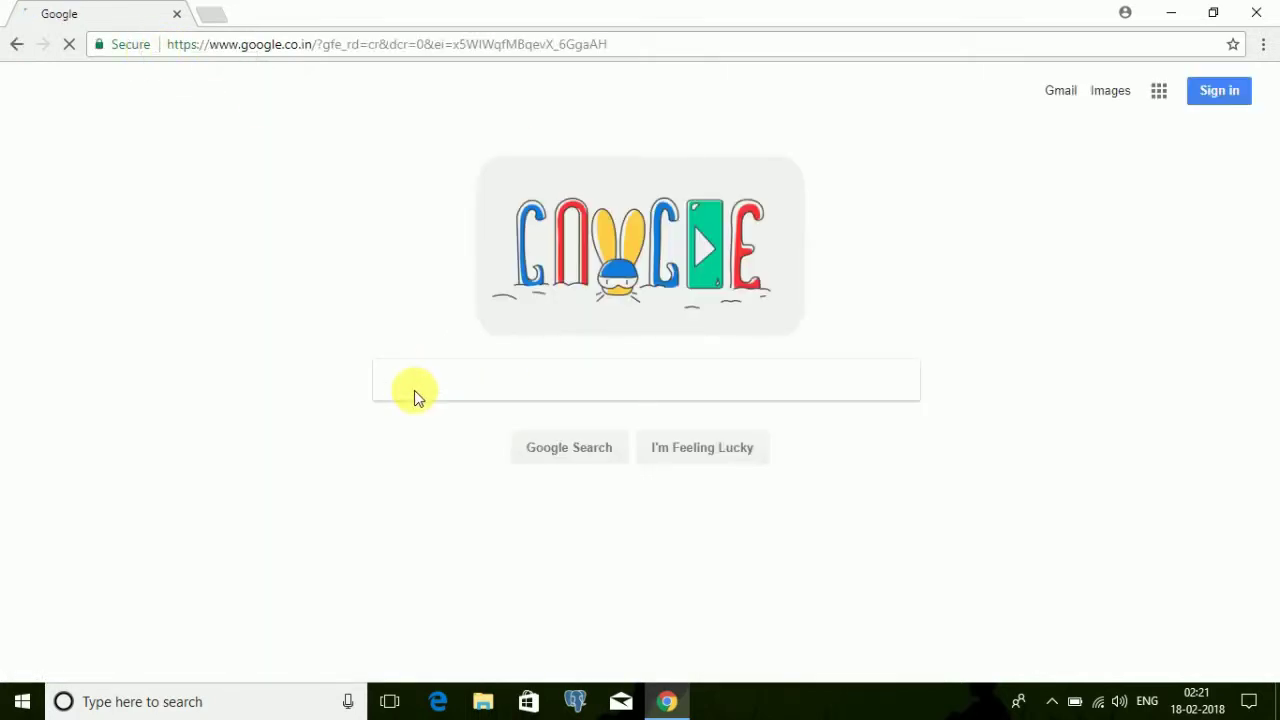
Search Google for 'open multiple url in chrome' and open the Open Multiple URLs store listing.
click(418, 386)
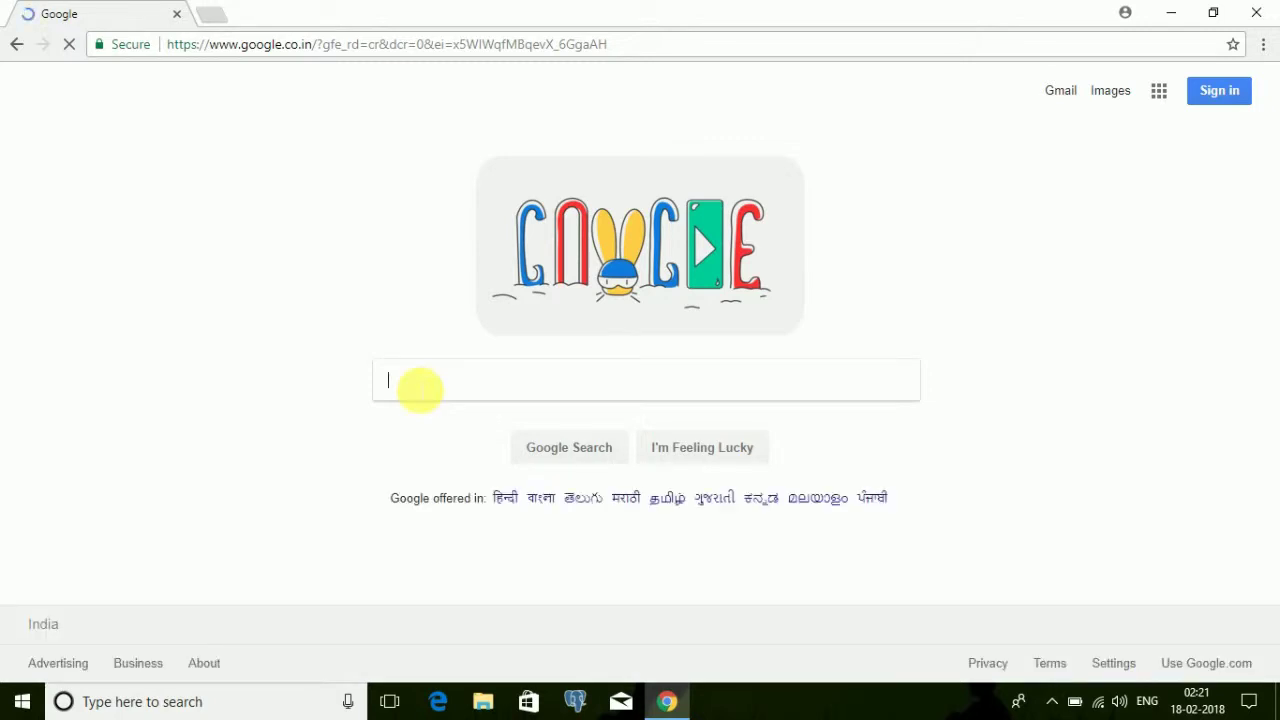
text(open multi)
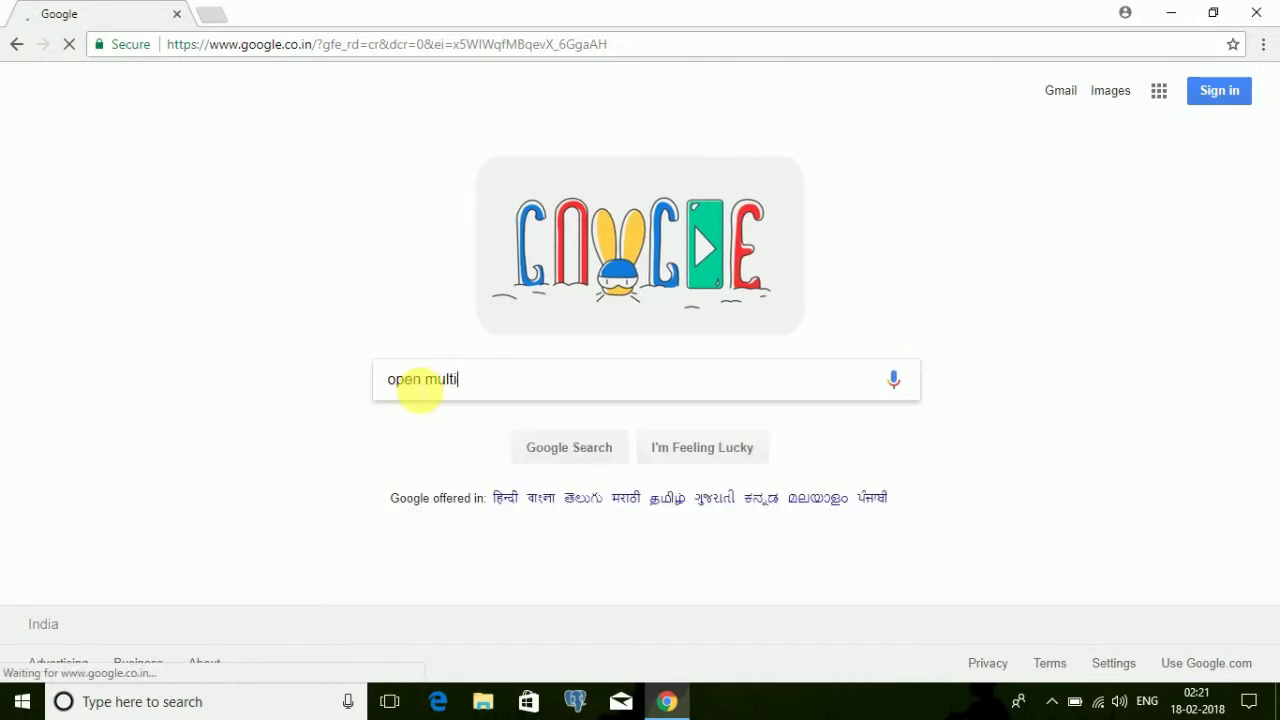
text(pl)
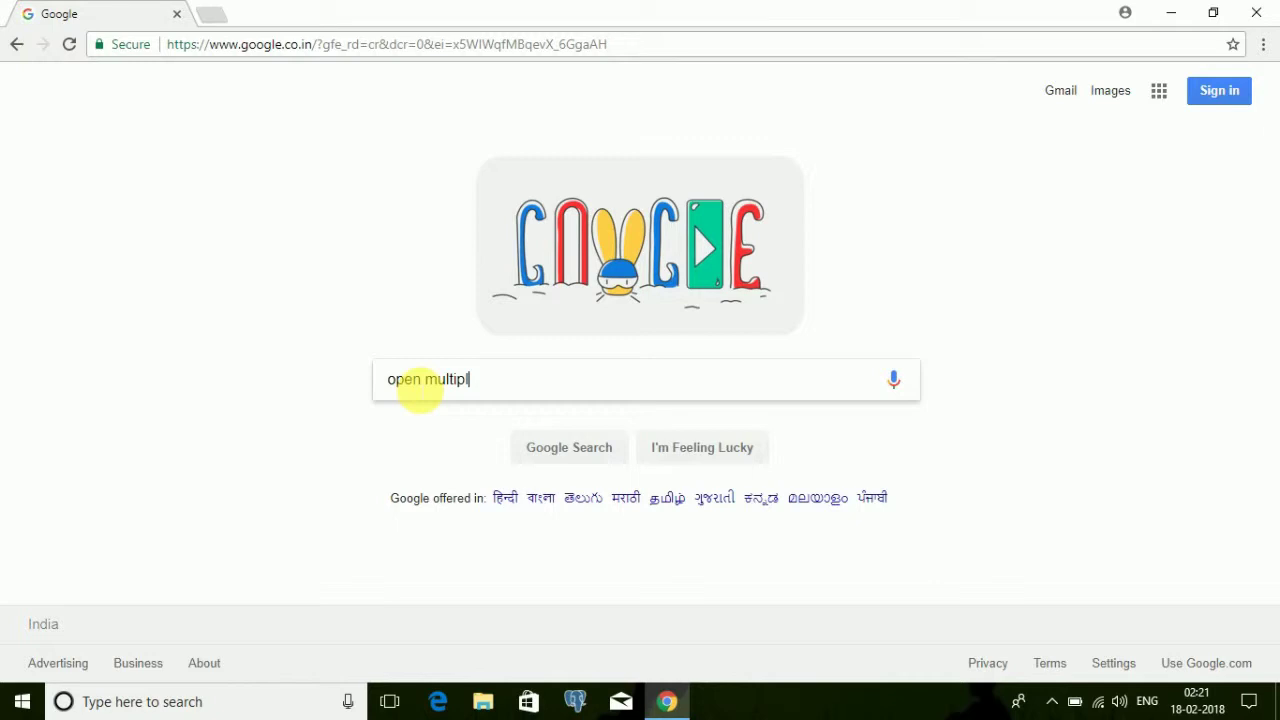
text(e u)
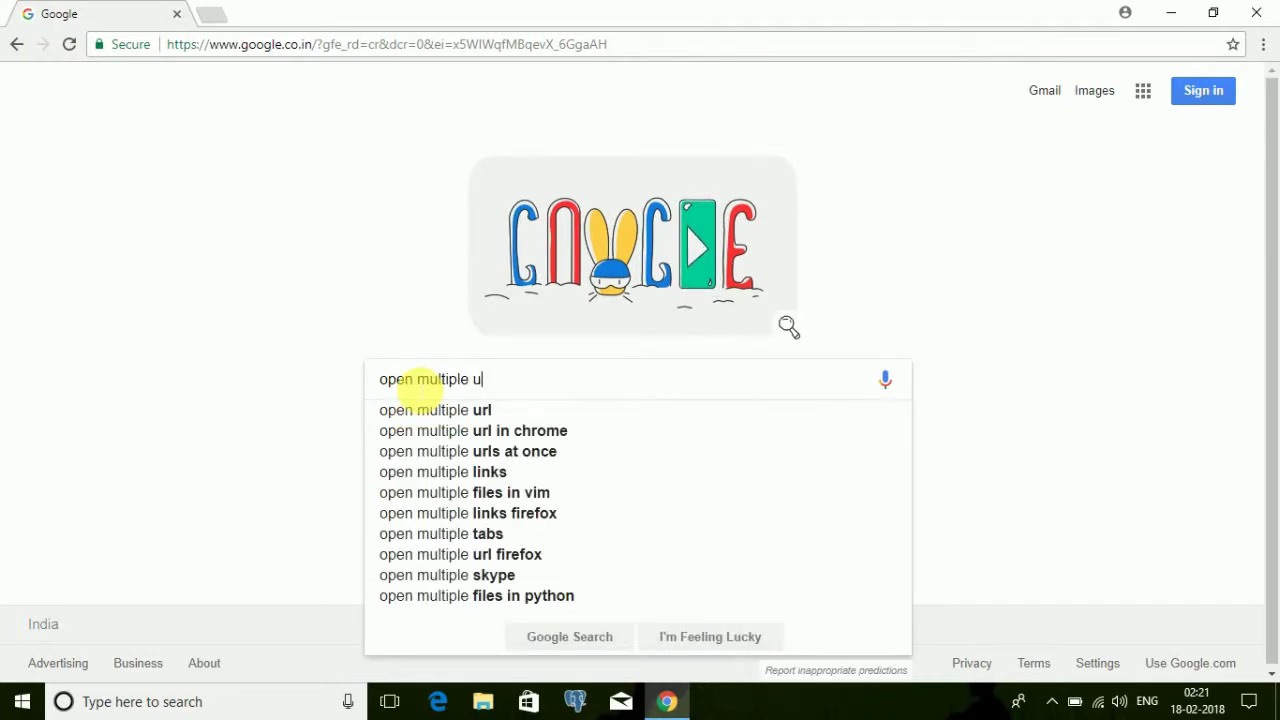
text(rl)
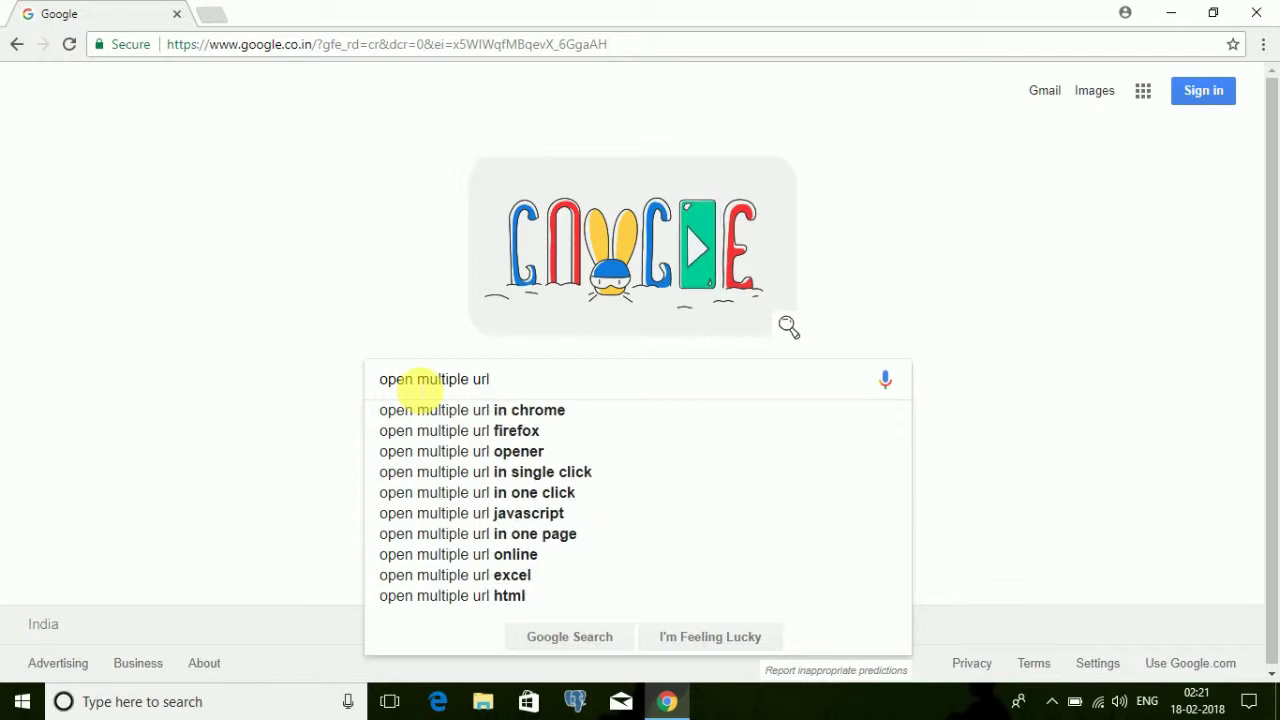
text( in chr)
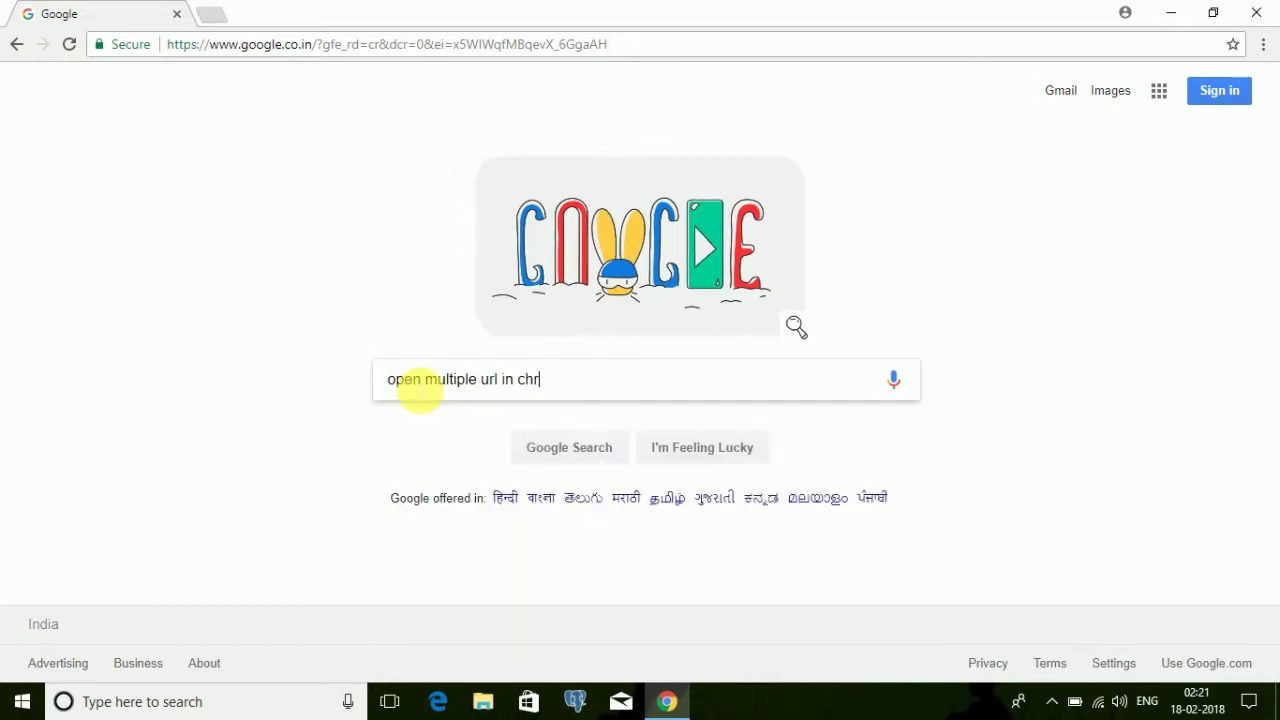
text(ome)
key(Return)
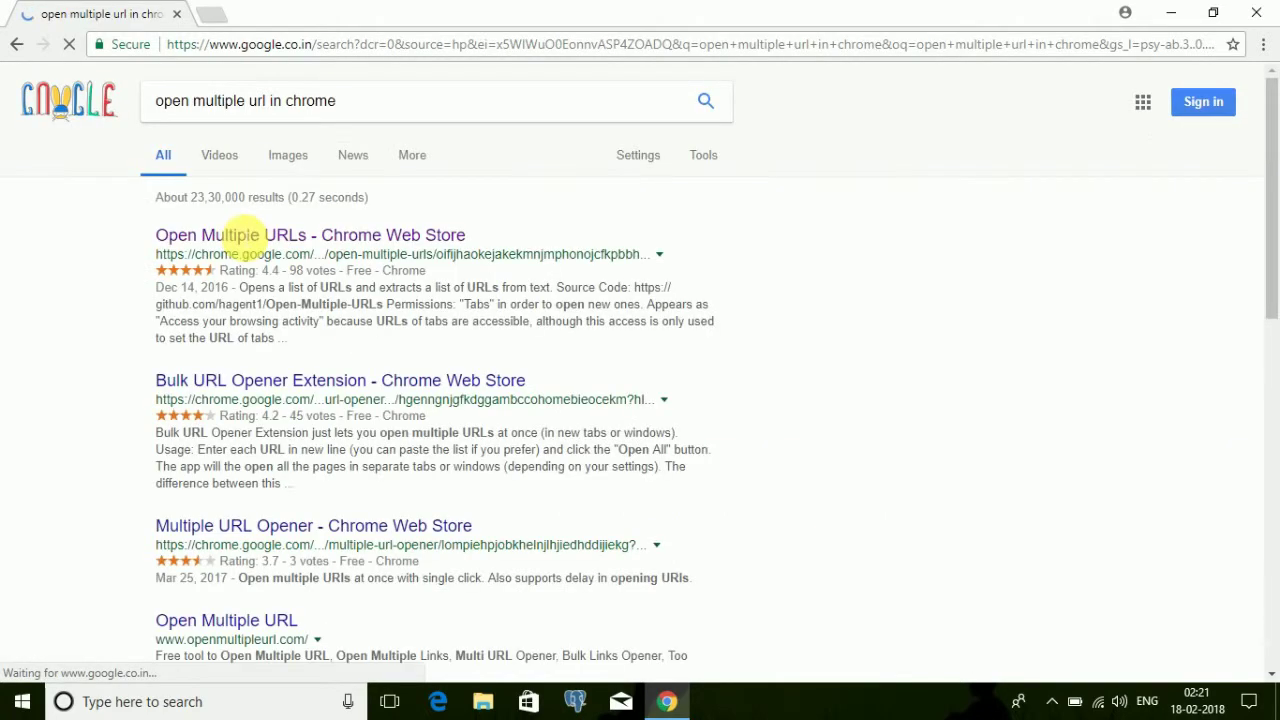
click(245, 238)
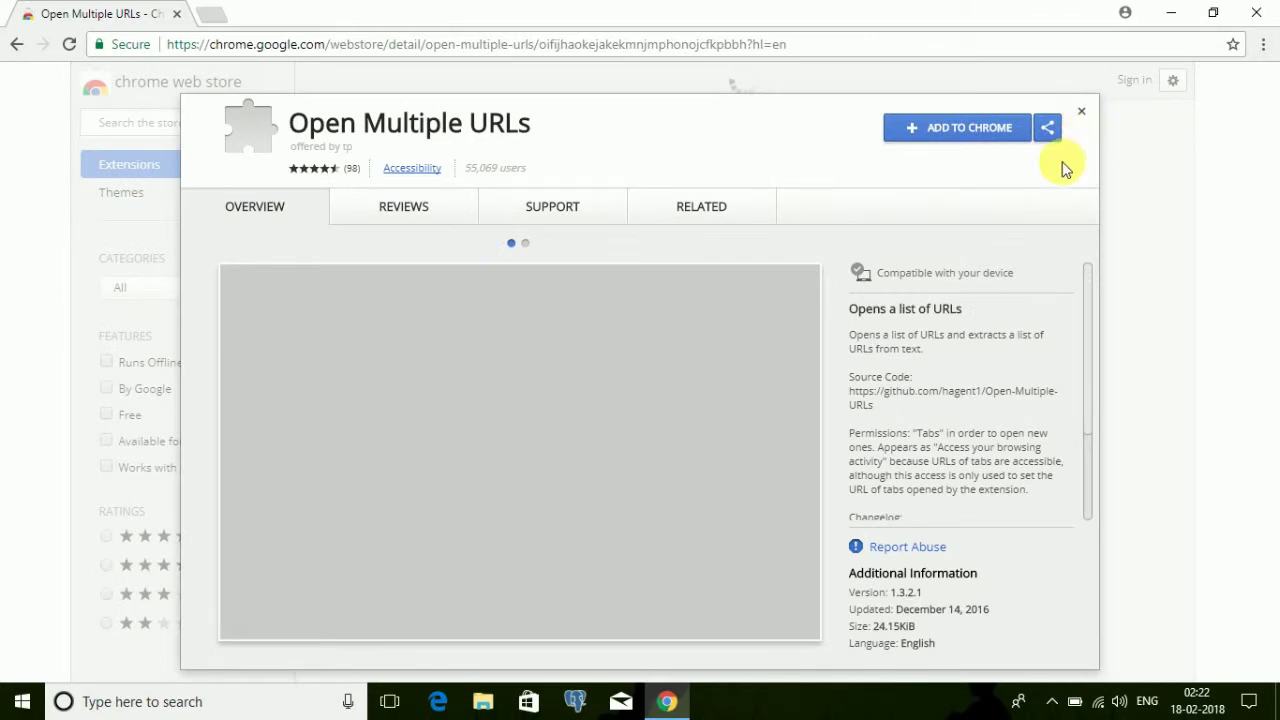
Choose ADD TO CHROME on the Open Multiple URLs Web Store page.
click(936, 138)
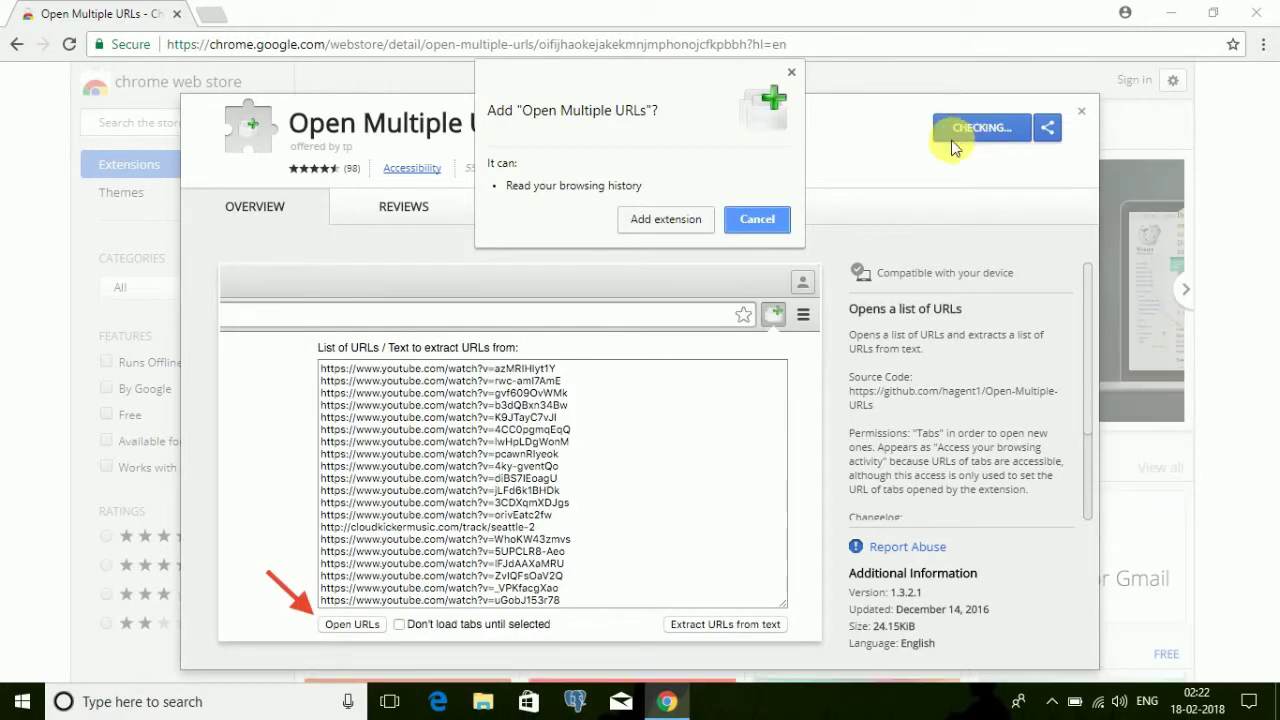
Confirm Add extension, view the RELATED tab, then dismiss the added notice and details dialog.
click(686, 221)
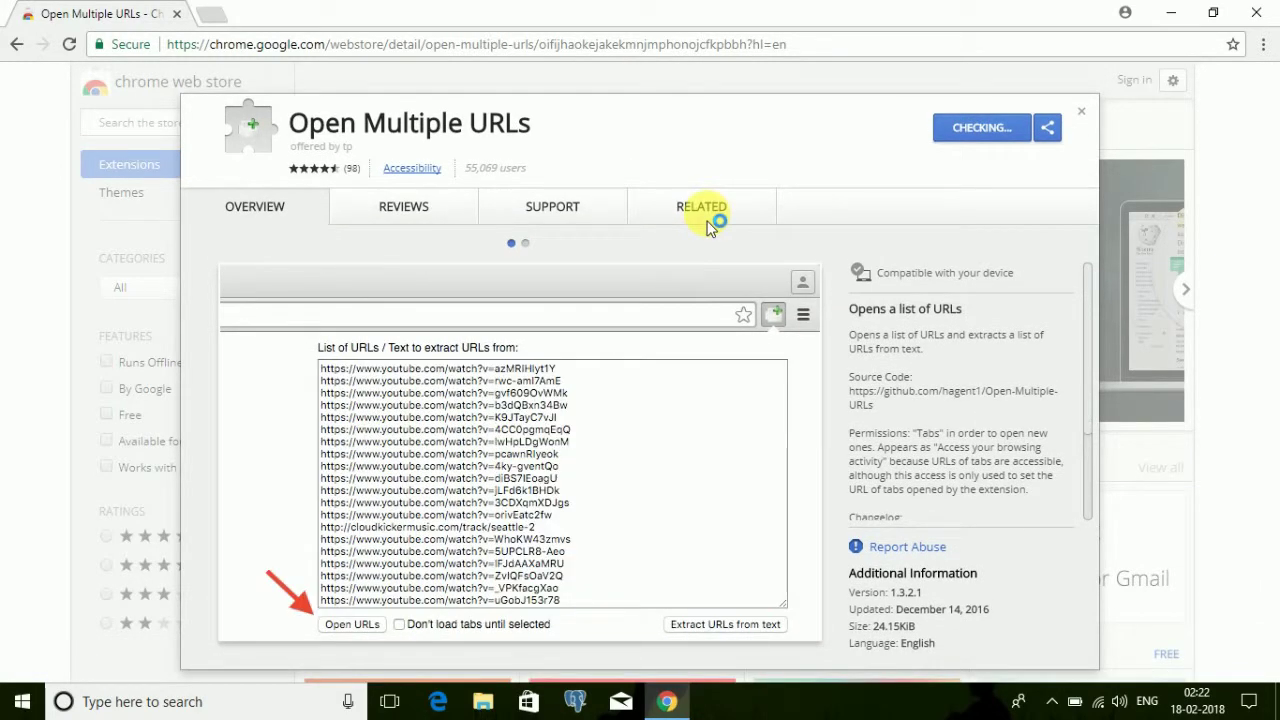
click(707, 218)
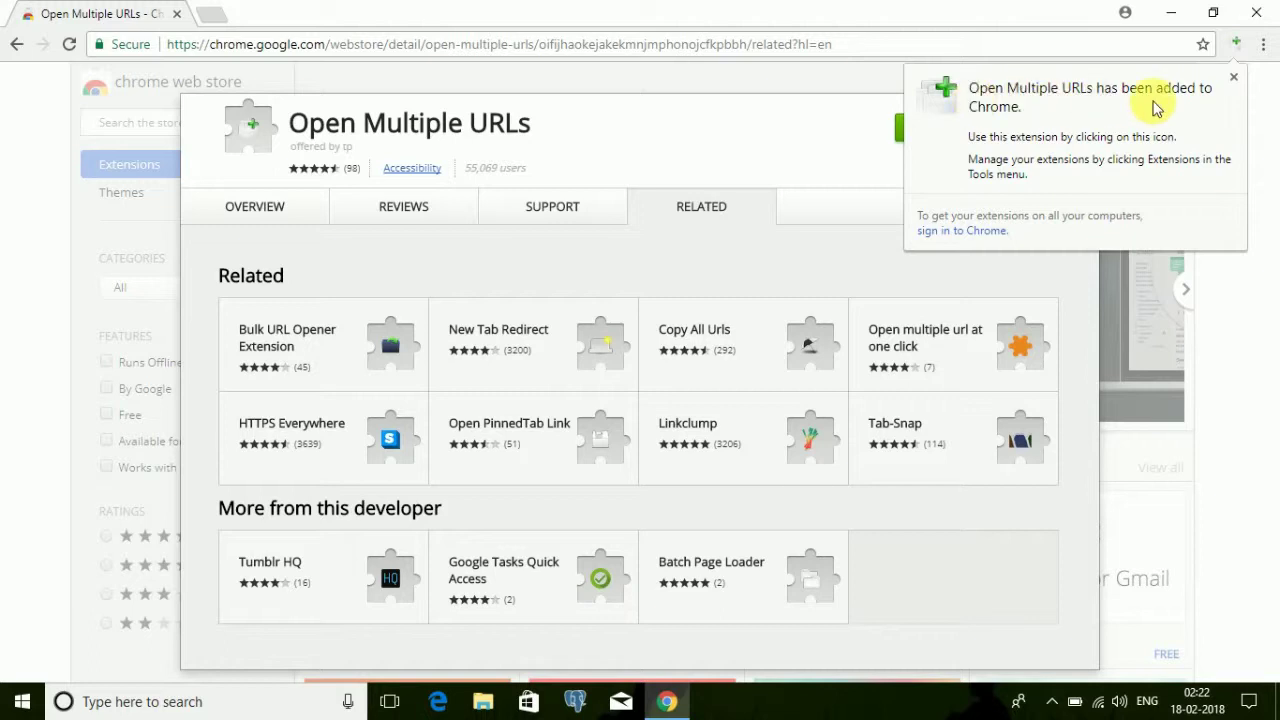
click(1234, 78)
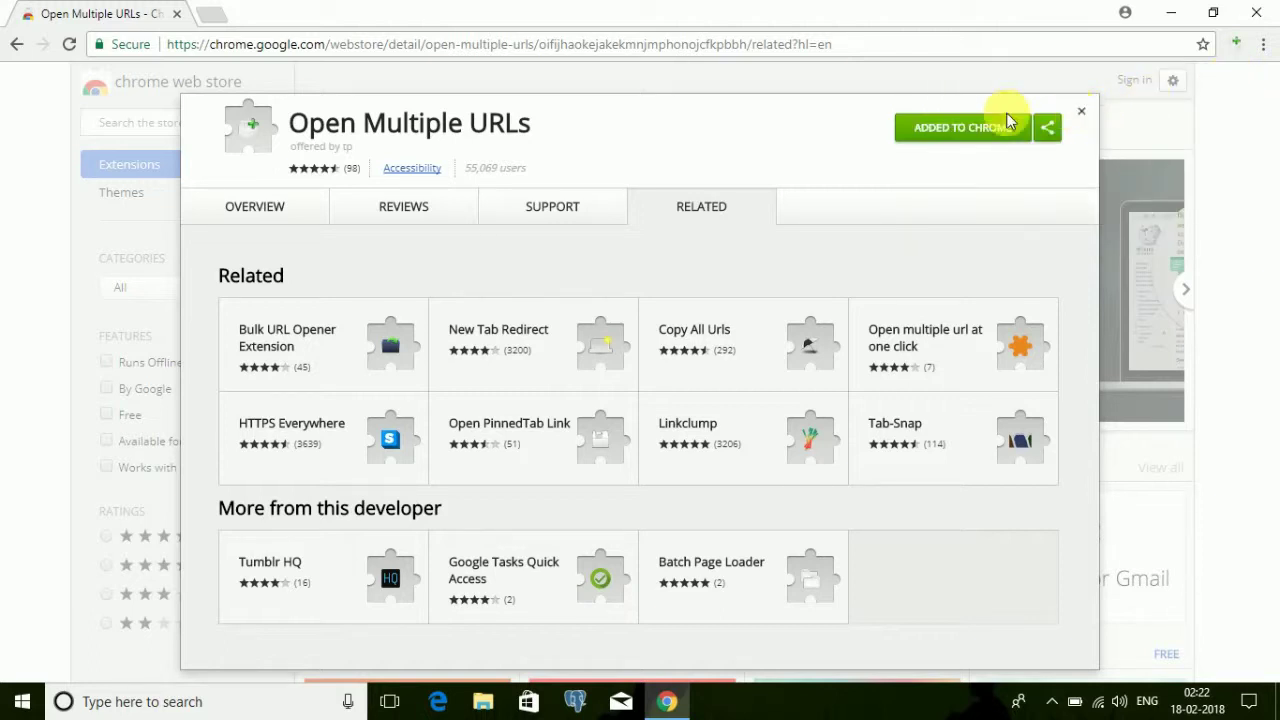
click(1080, 115)
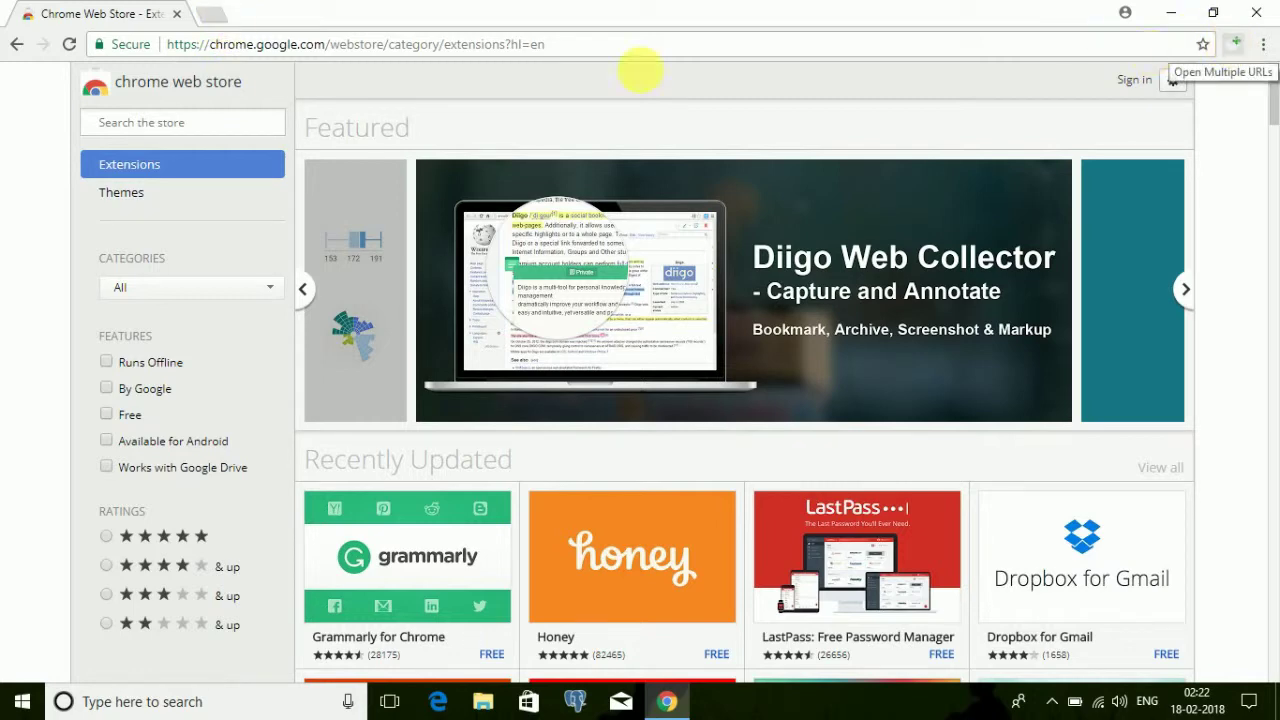
key(super+r)
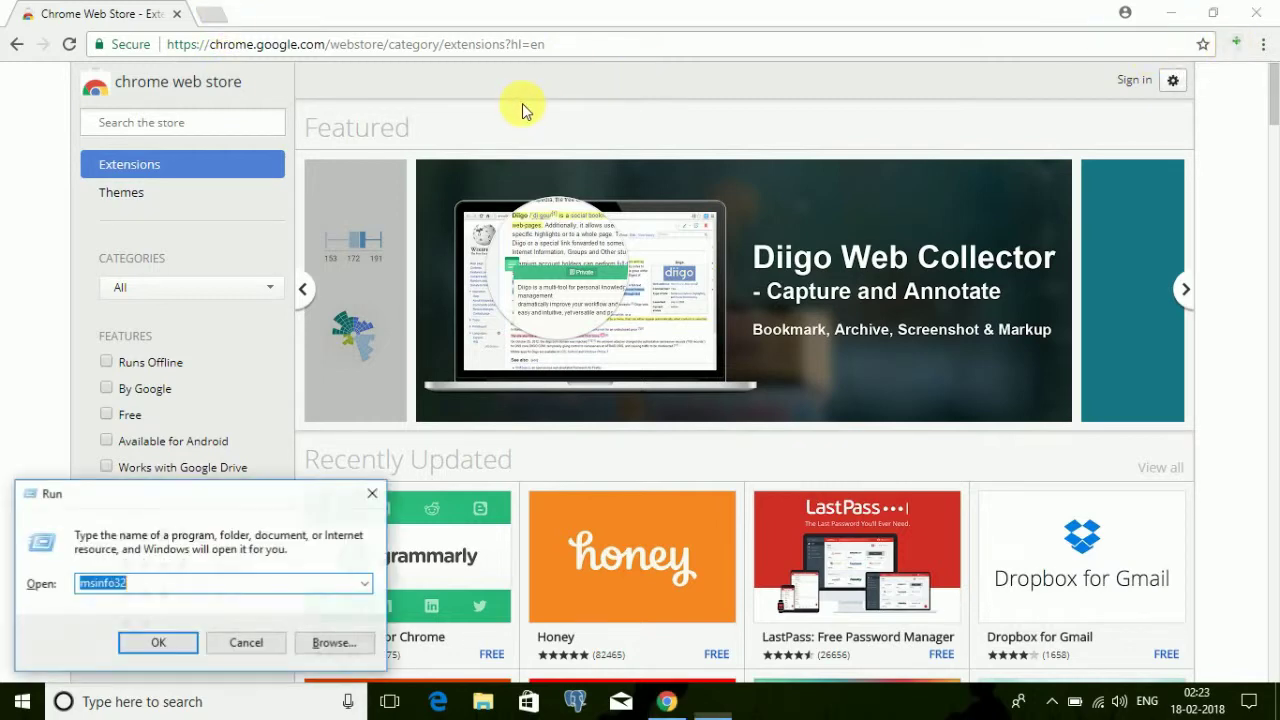
Launch Notepad from Run and write 'Extension added to chrome' and 'now you can enter multiple urls'.
text(note)
key(Down)
key(Return)
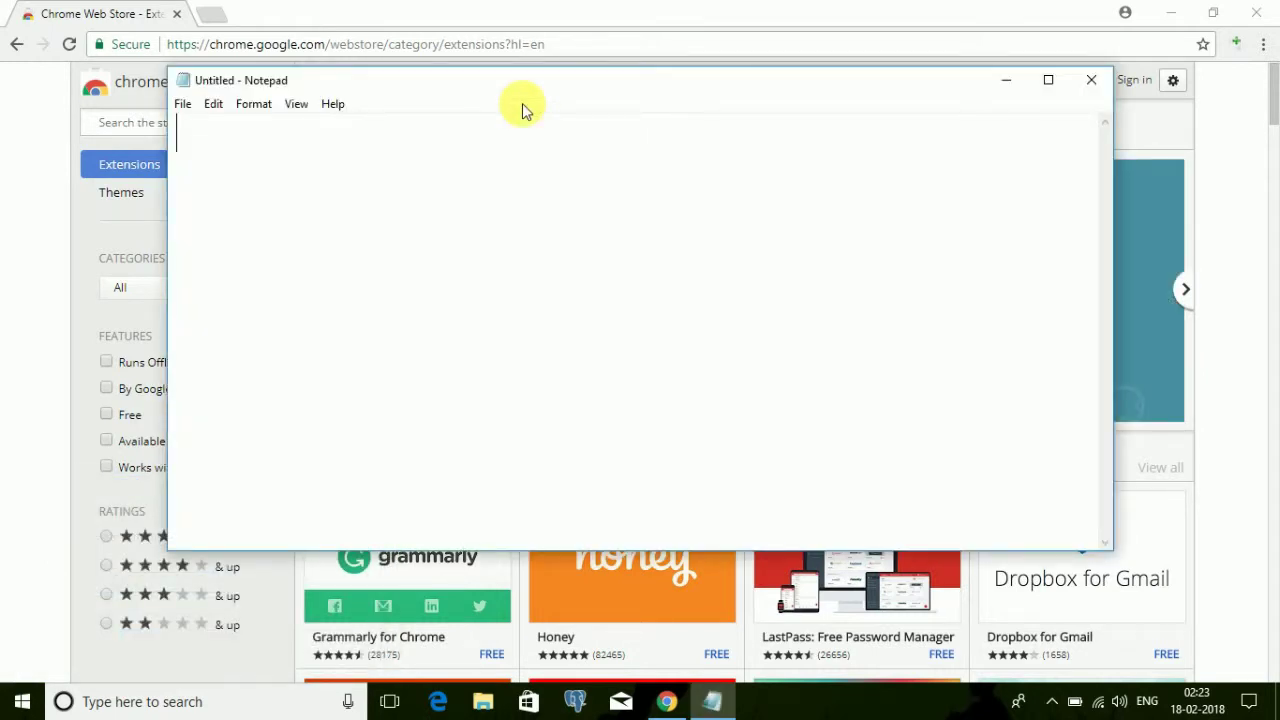
text(Extension added to ch)
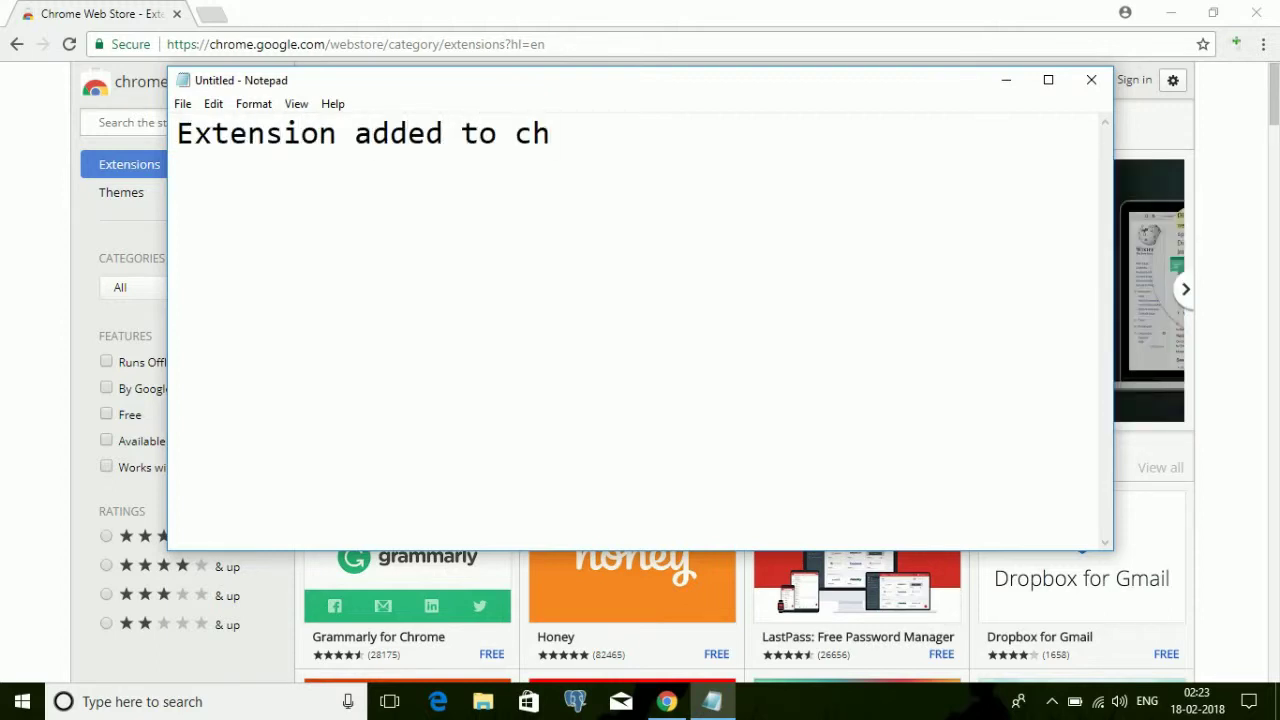
text(rome)
key(Return)
key(Return)
text(now yo)
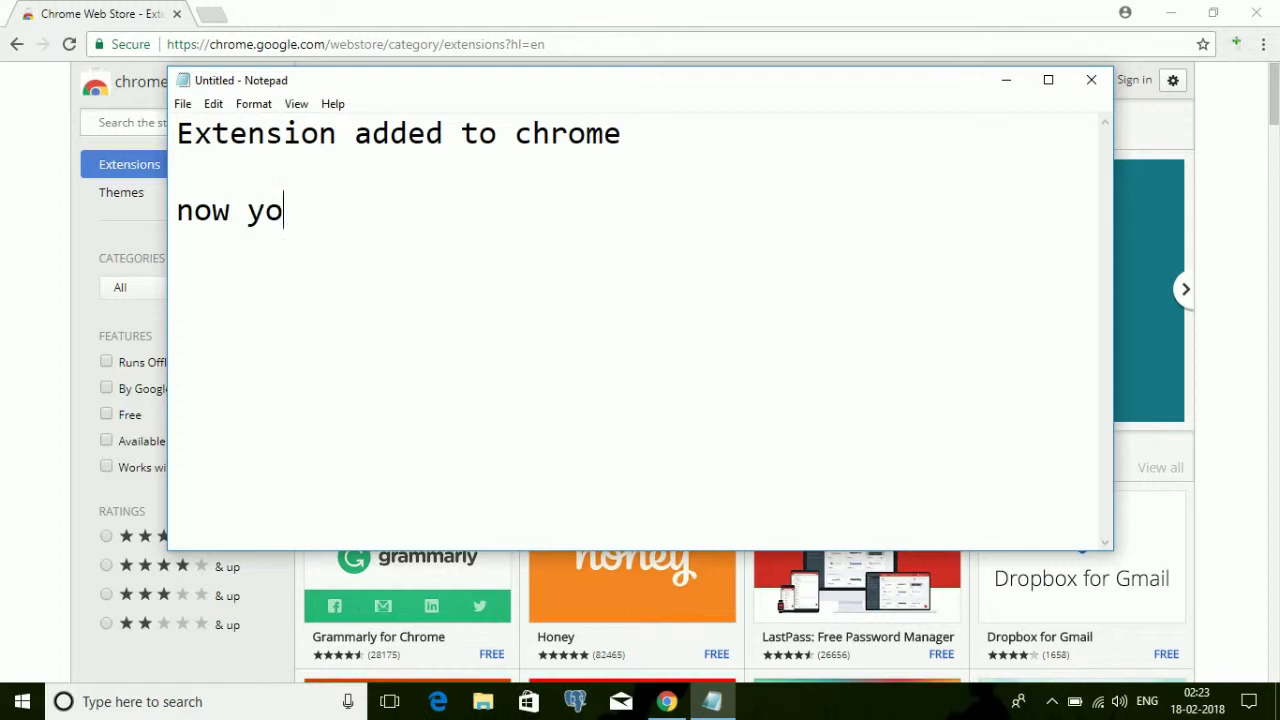
text(u can enter )
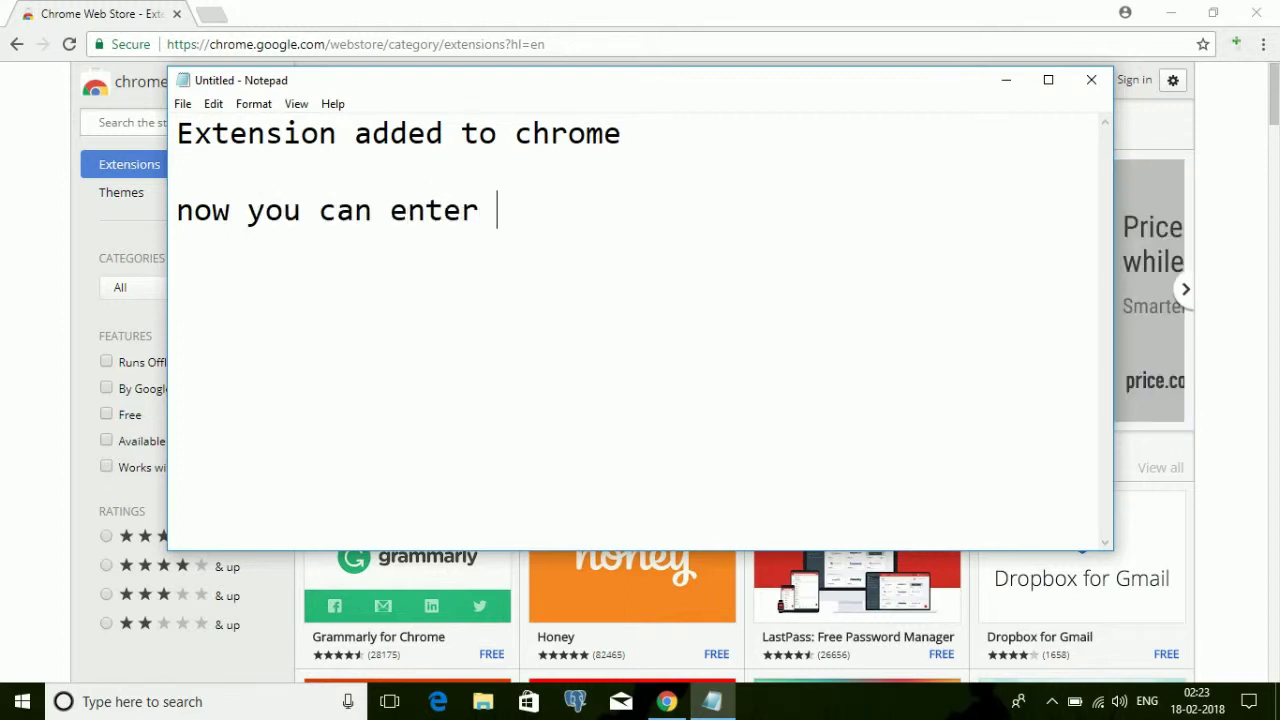
text(multiple urls)
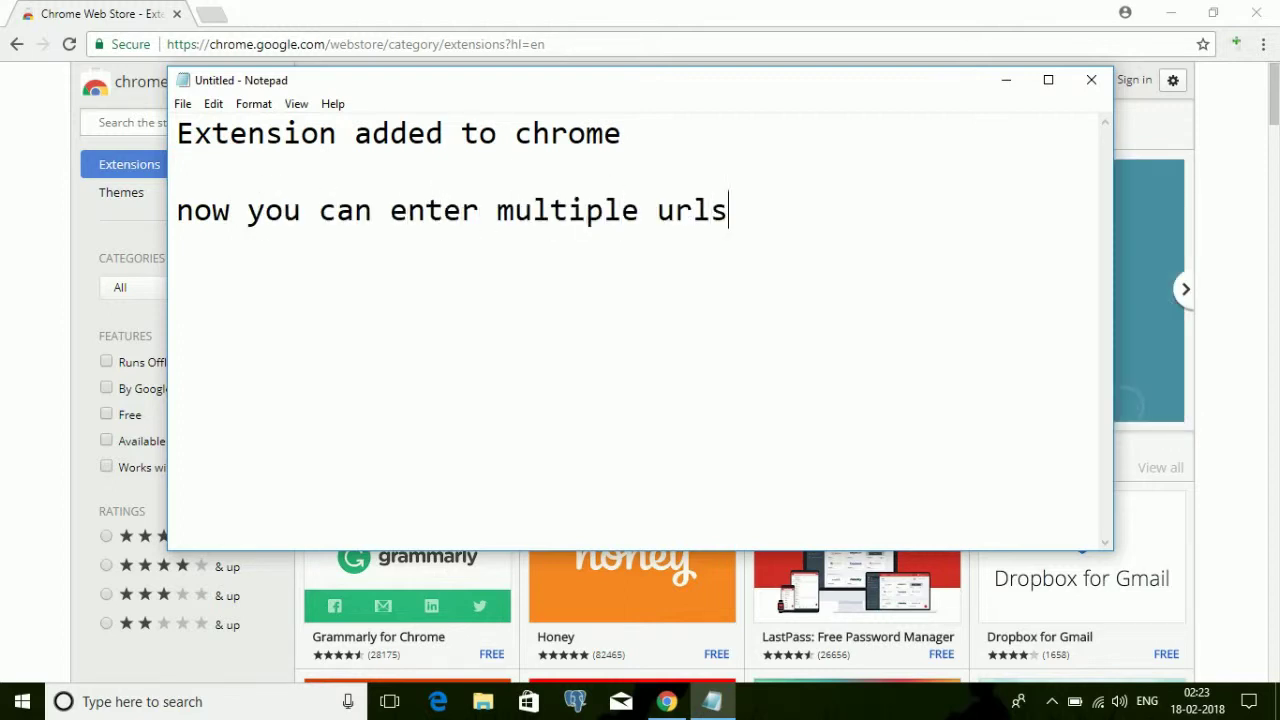
key(Return)
key(Return)
text(www.google.com)
double_click(718, 80)
key(Return)
text(www.)
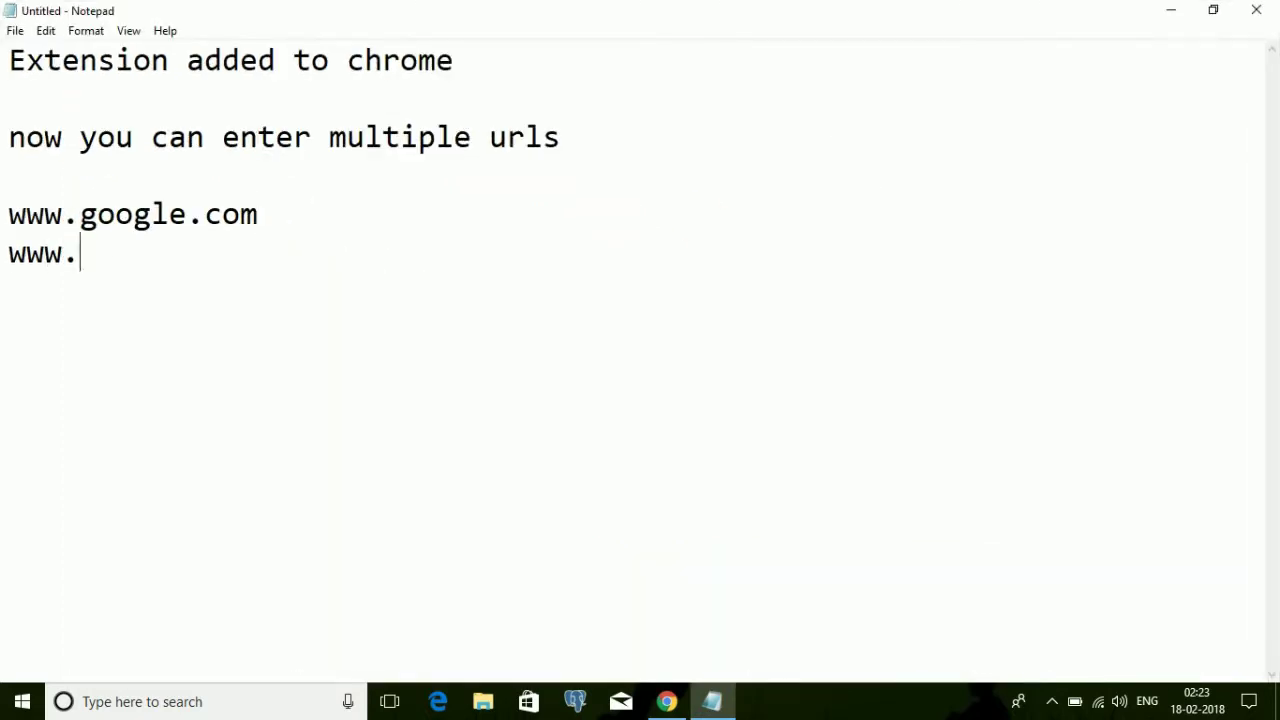
text(youtube.com)
key(Return)
text(www.microsoft.com)
key(Return)
text(www)
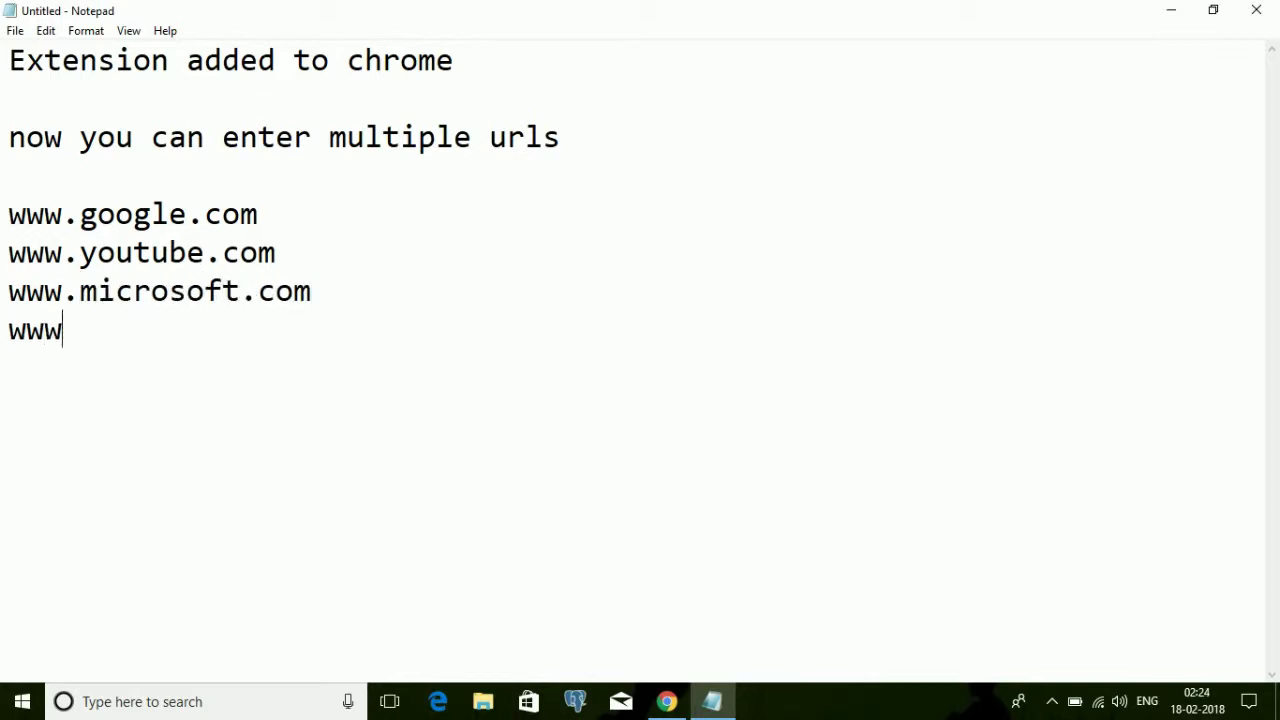
text(.apple.)
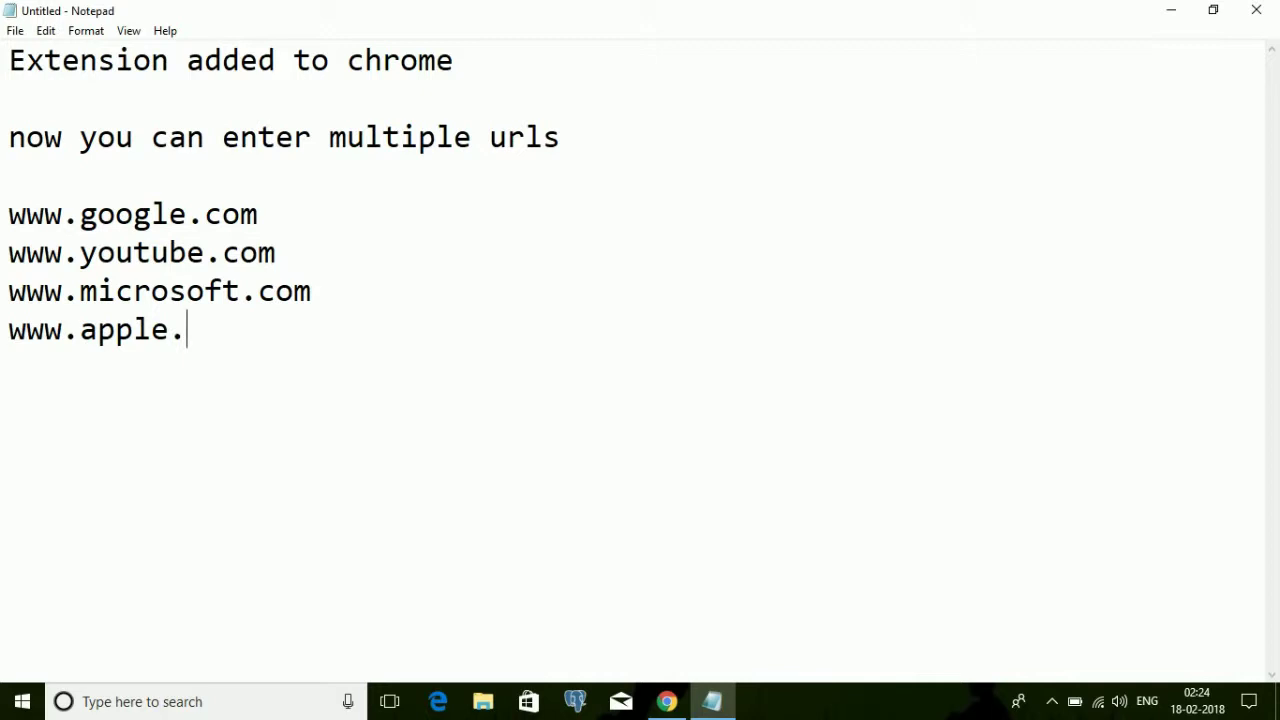
text(com)
key(Return)
text(www.)
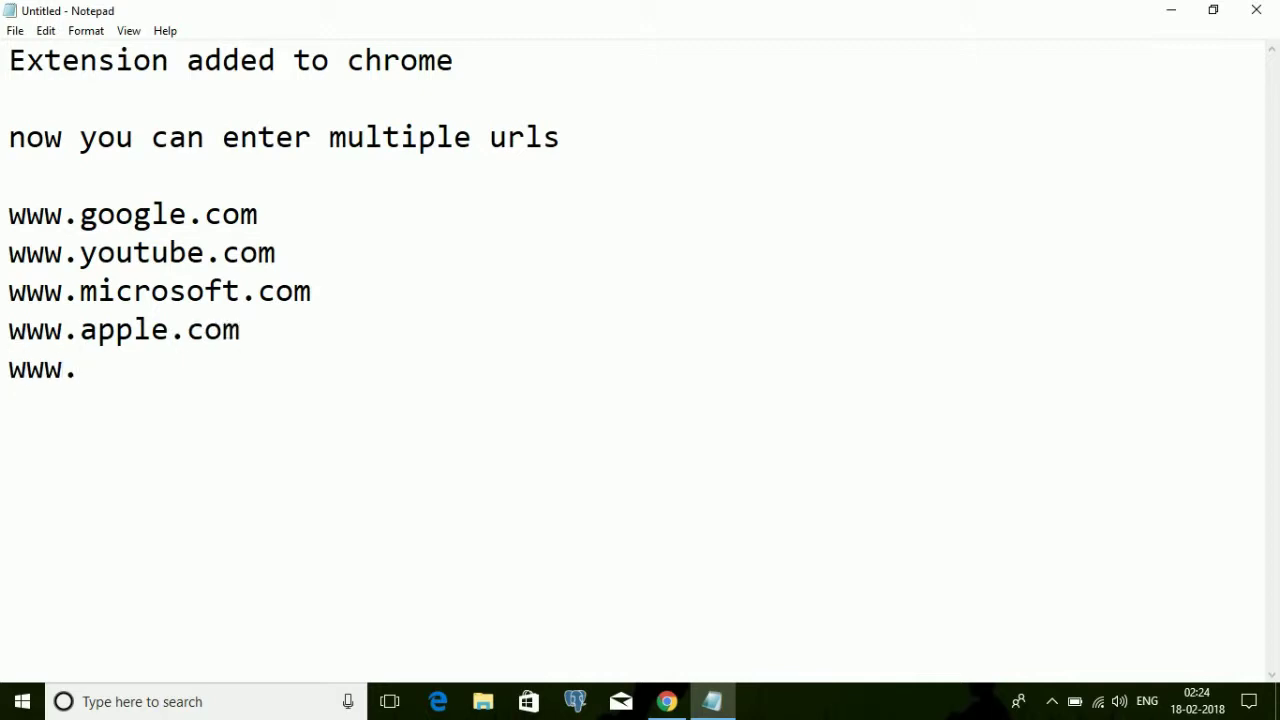
text(nasa.gov  l)
text(ike )
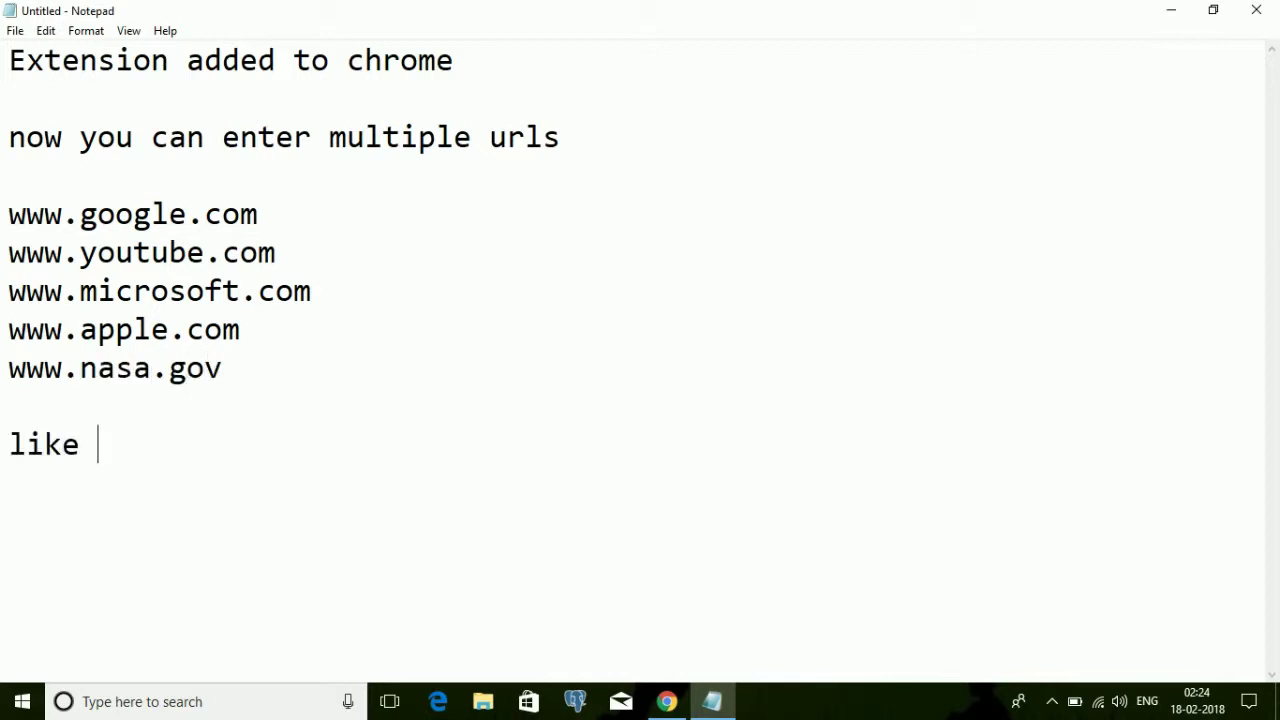
text(this)
drag(257, 377, 5, 214)
right_click(78, 235)
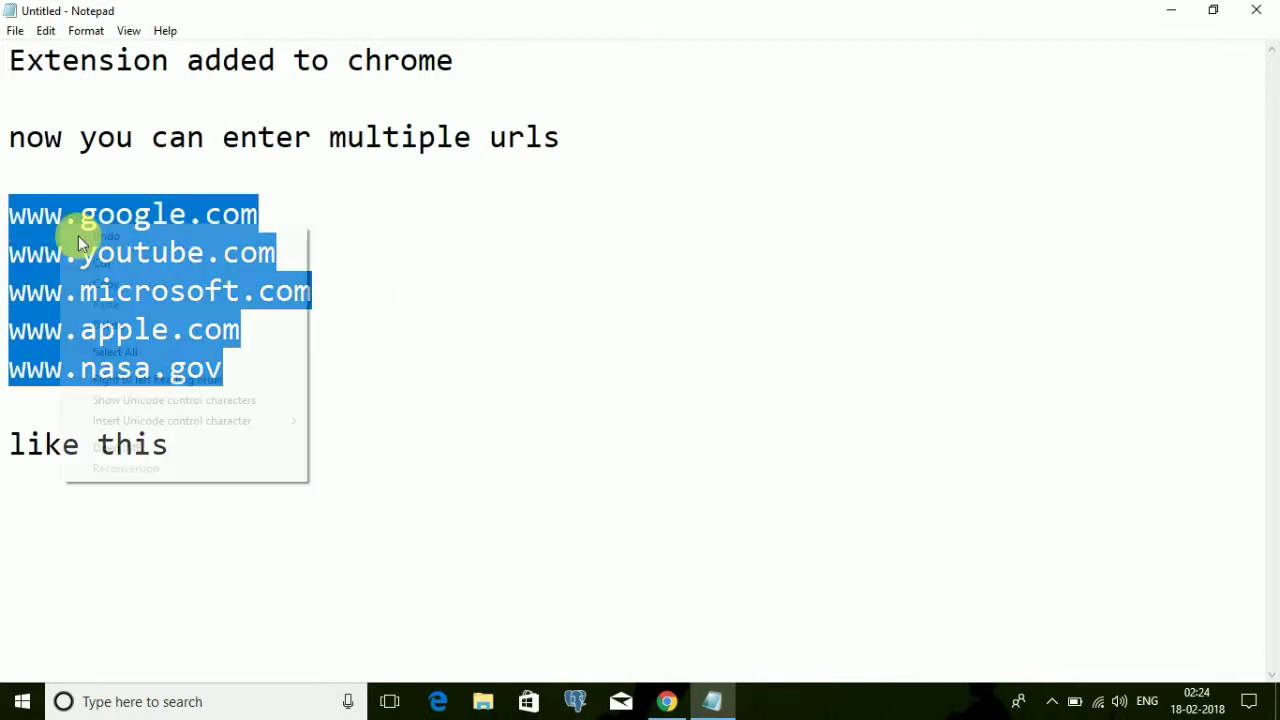
Paste the copied URLs into the Open Multiple URLs popup, open them as tabs, then note it in Notepad.
click(115, 290)
click(667, 701)
click(1235, 45)
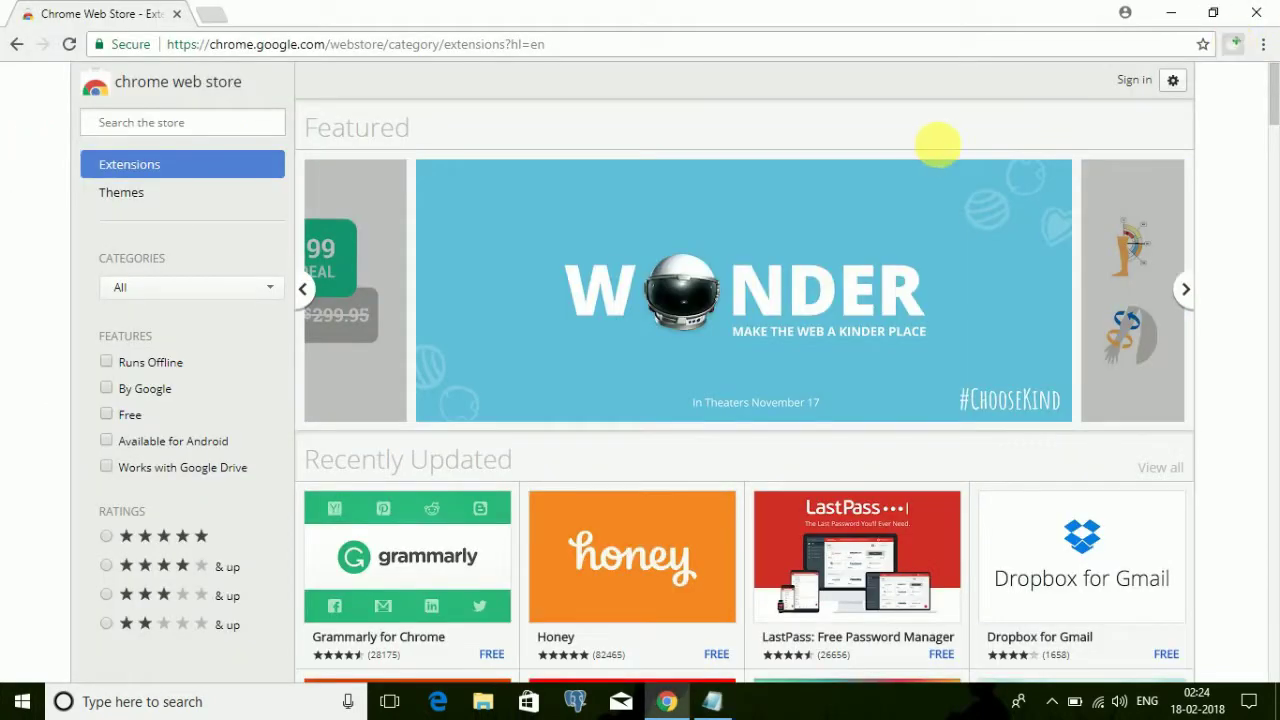
right_click(868, 162)
click(908, 272)
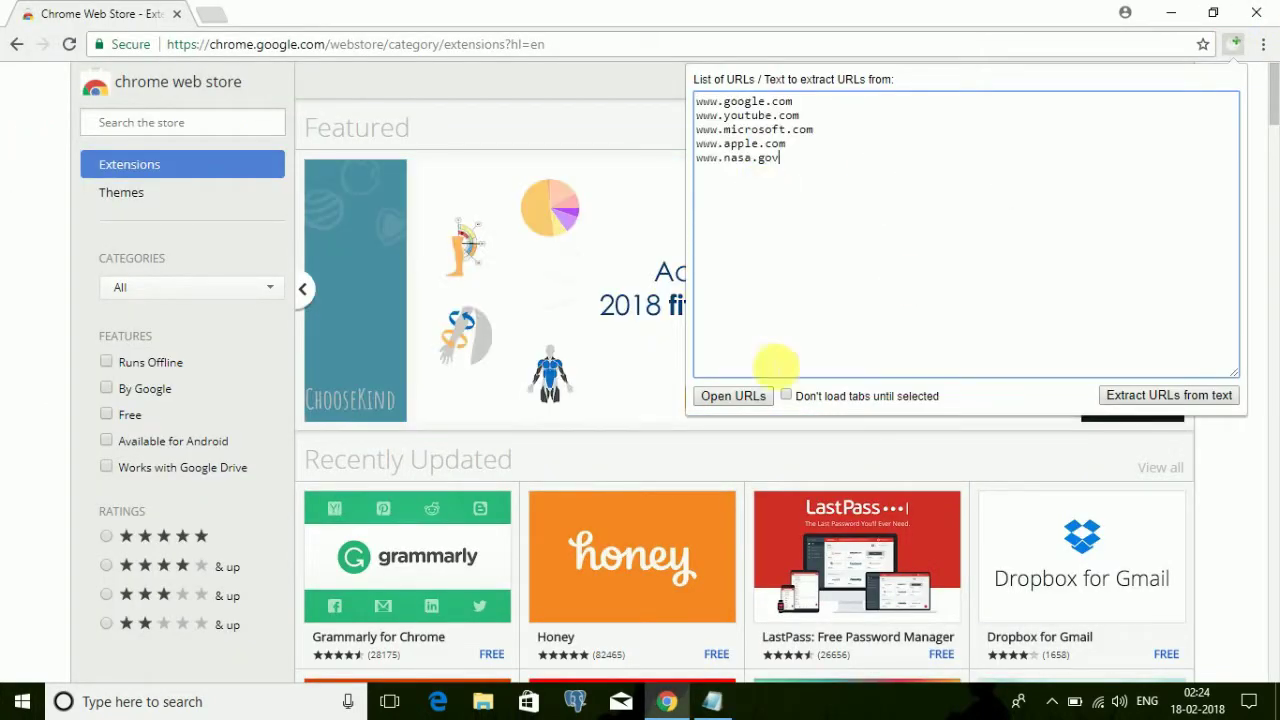
click(732, 397)
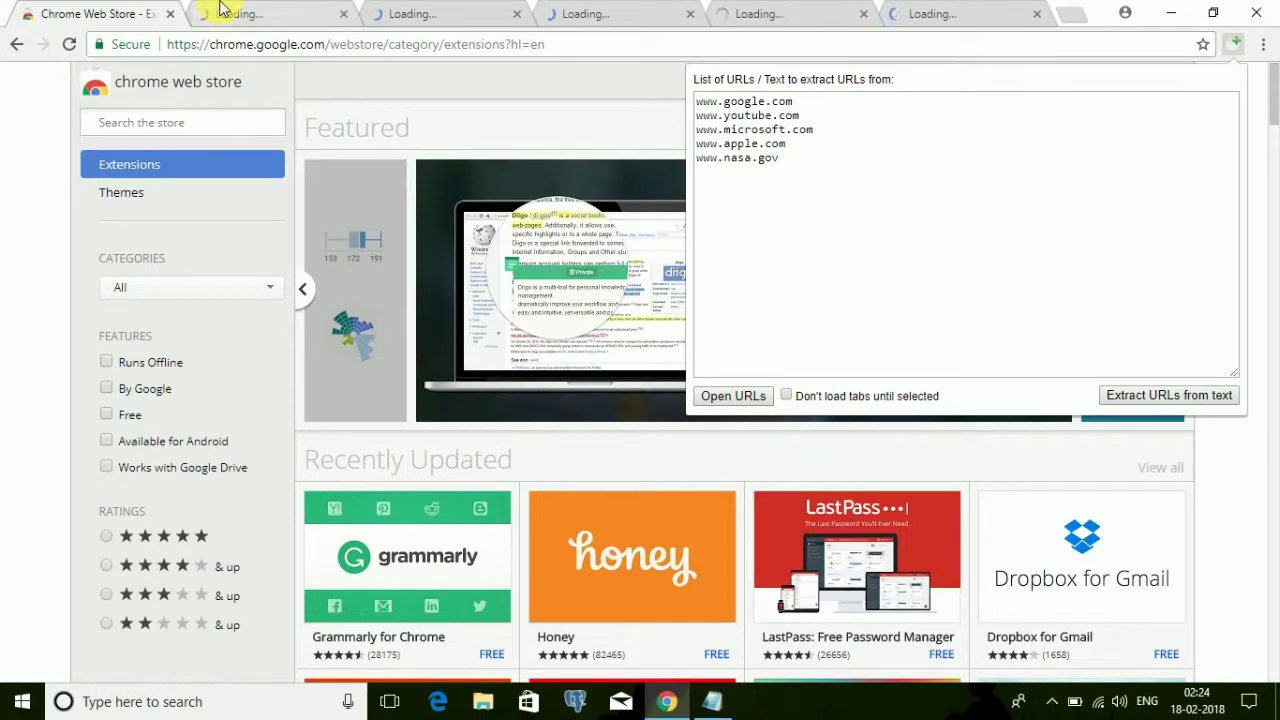
click(712, 701)
text(By )
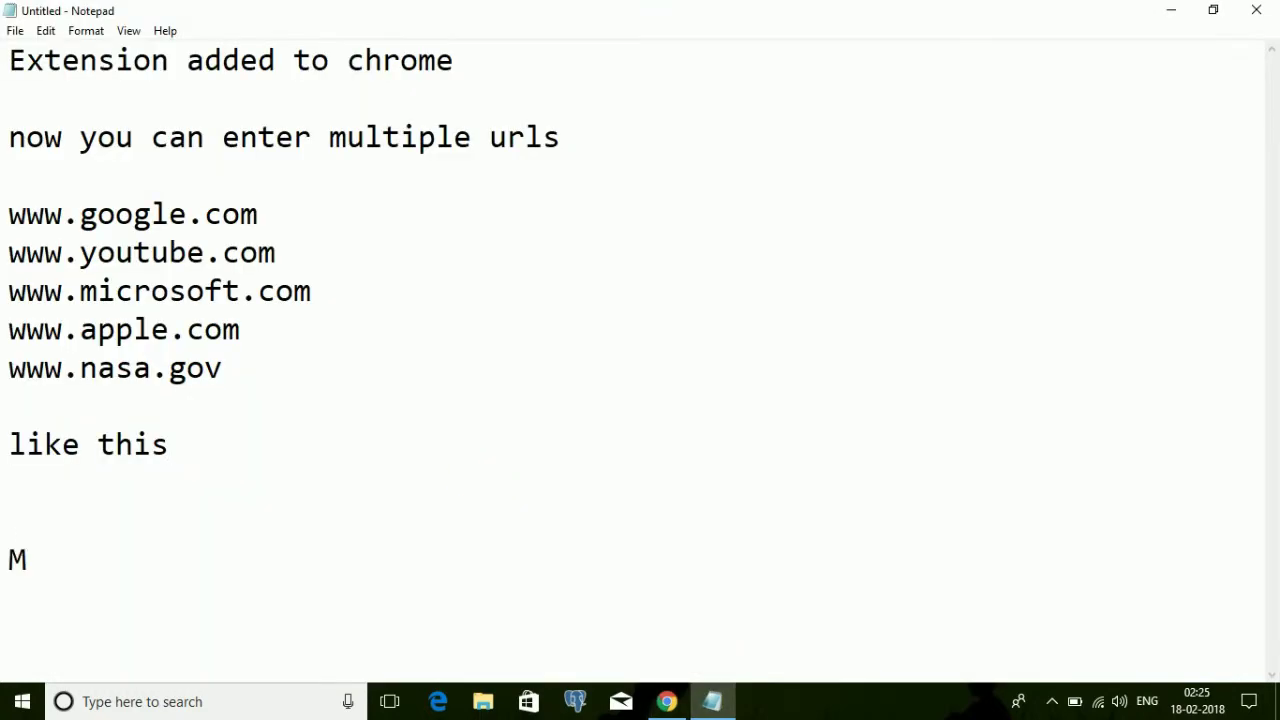
text(clicking multiple url opening s)
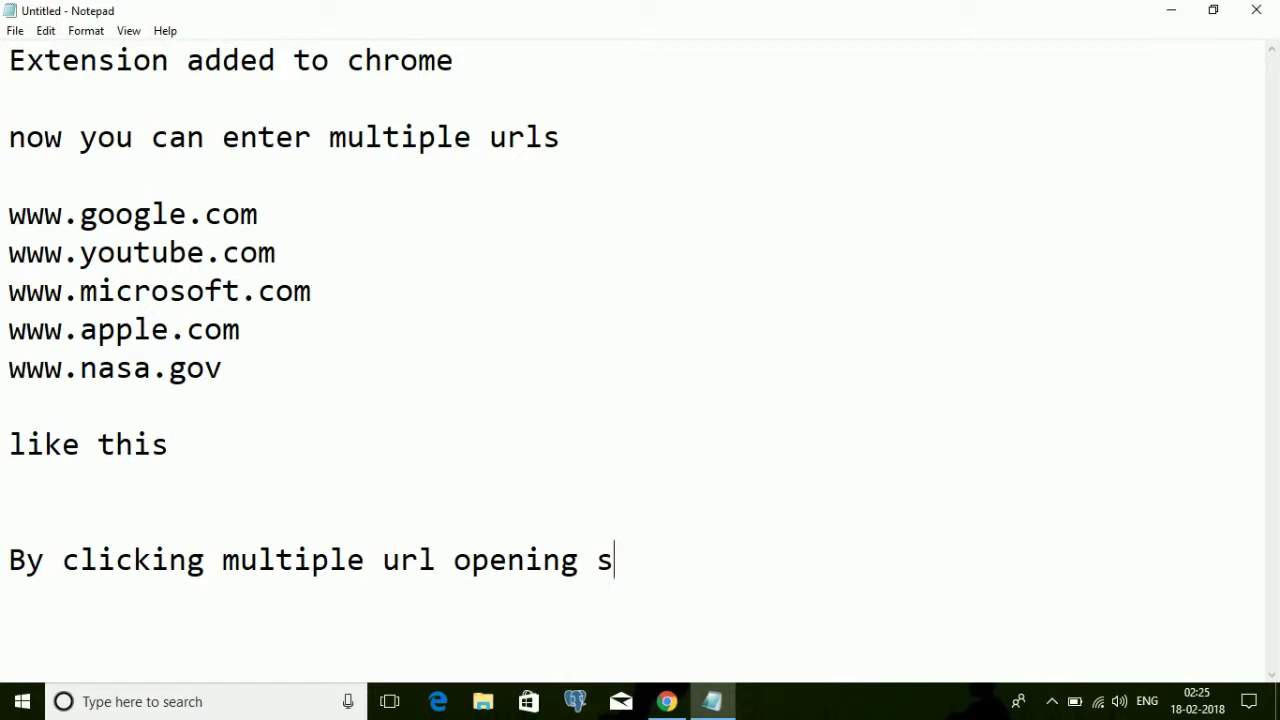
text(yT)
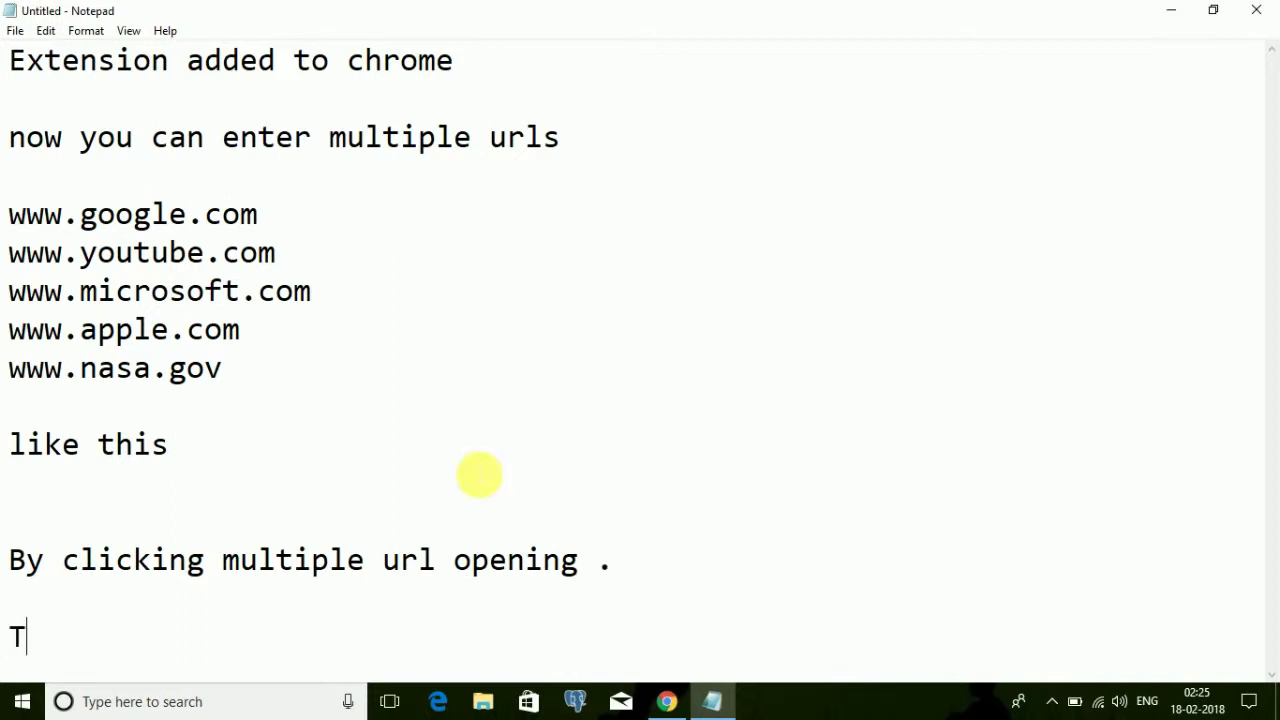
Browse the newly opened Microsoft, Apple and NASA tabs, then return to the Web Store tab.
click(667, 701)
click(731, 394)
click(615, 13)
click(755, 8)
click(934, 8)
click(570, 12)
click(120, 13)
In Notepad, remove the stray T and add 'like this you can add multiple urls' on a new line.
click(712, 701)
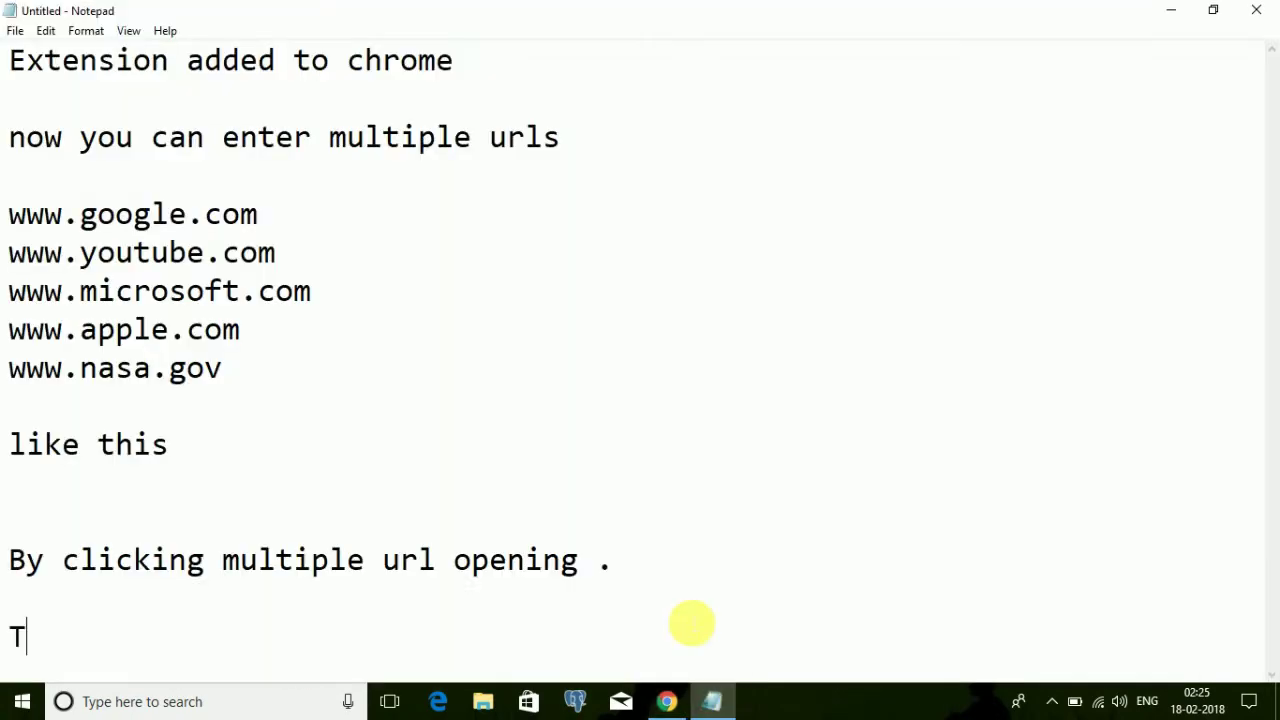
key(BackSpace)
text(like this you ca)
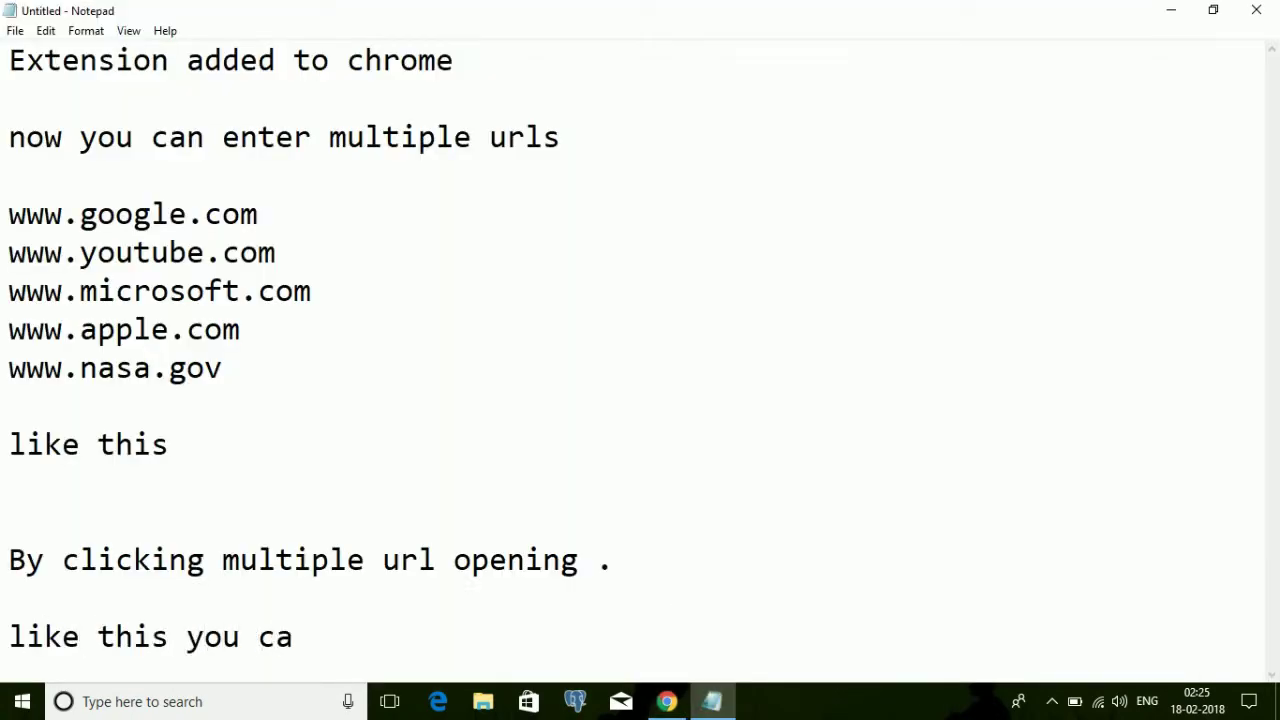
text(n add multiple urls)
click(686, 620)
key(Return)
key(Return)
Add 'Thanks for' as a new closing line below the notes on opening multiple URLs.
text(Thanks for)
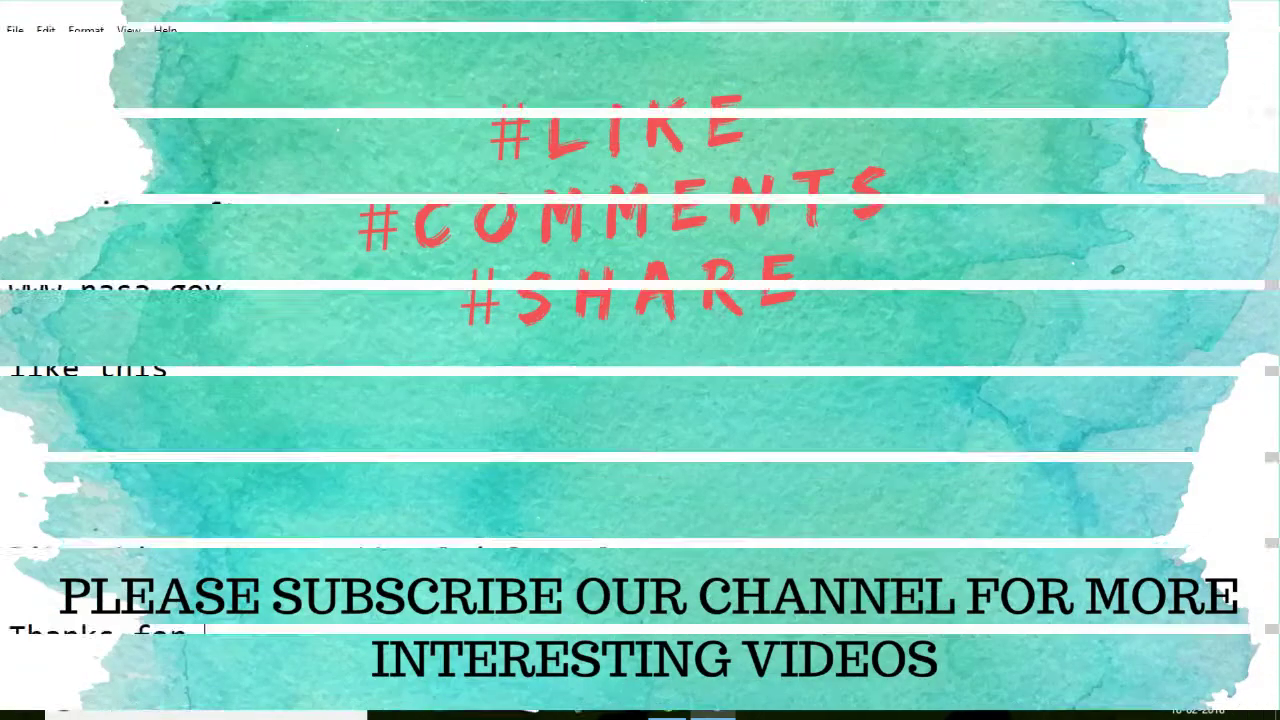